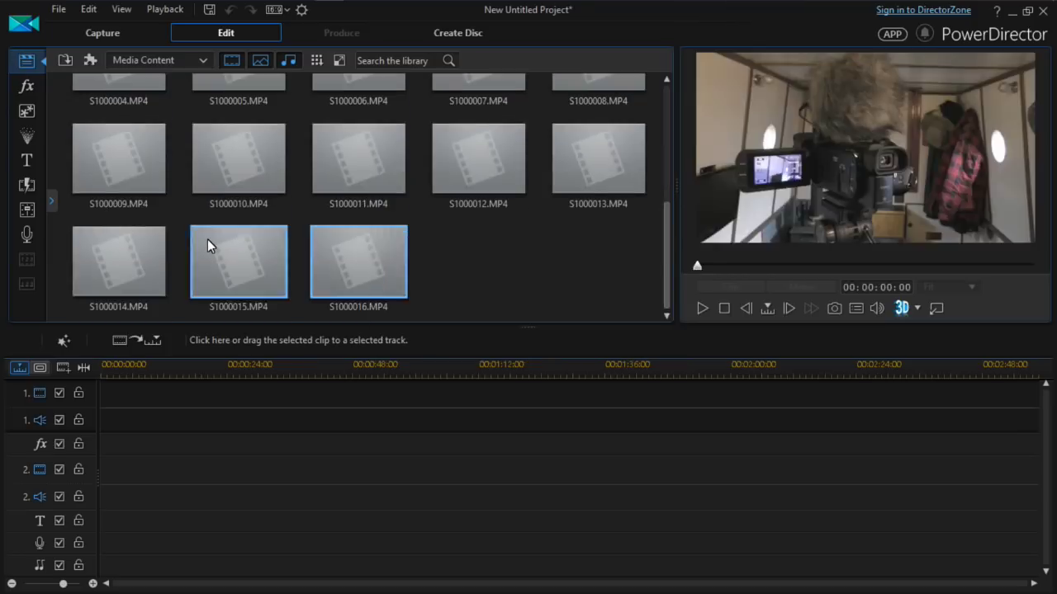
scroll(213, 227, "up", 2)
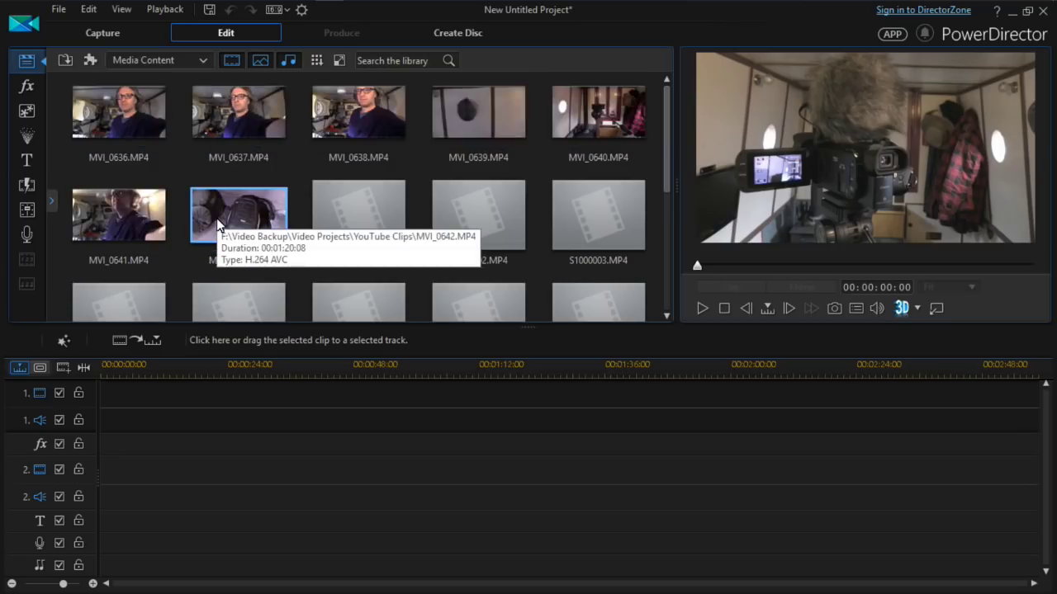
scroll(217, 224, "down", 2)
scroll(217, 225, "up", 2)
scroll(217, 225, "down", 2)
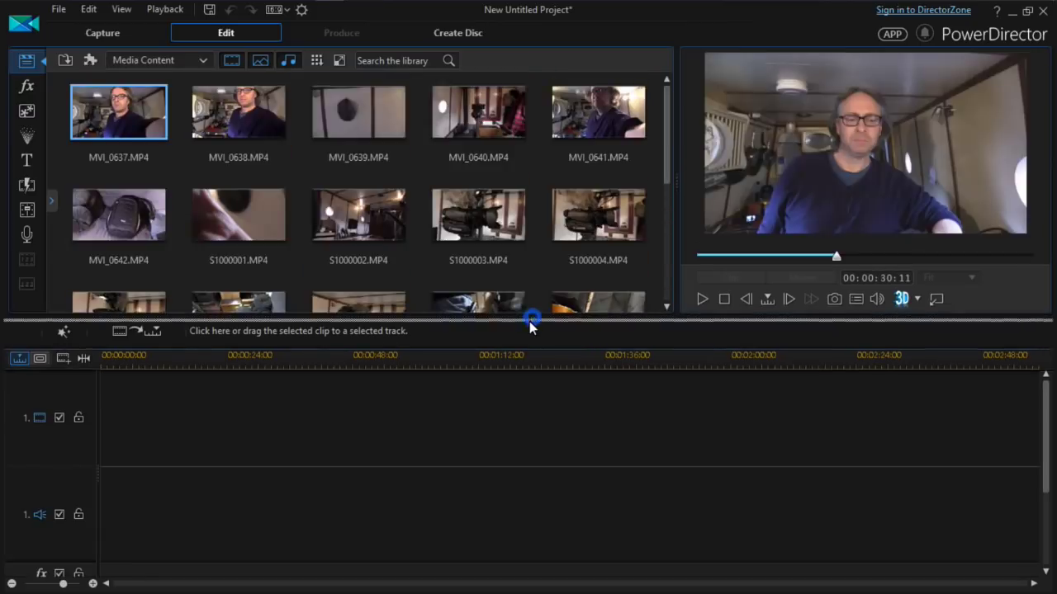
- Place MVI_0637.MP4 at the start of track 1 and unlink its video from its audio
left_click_drag(533, 323, 529, 334)
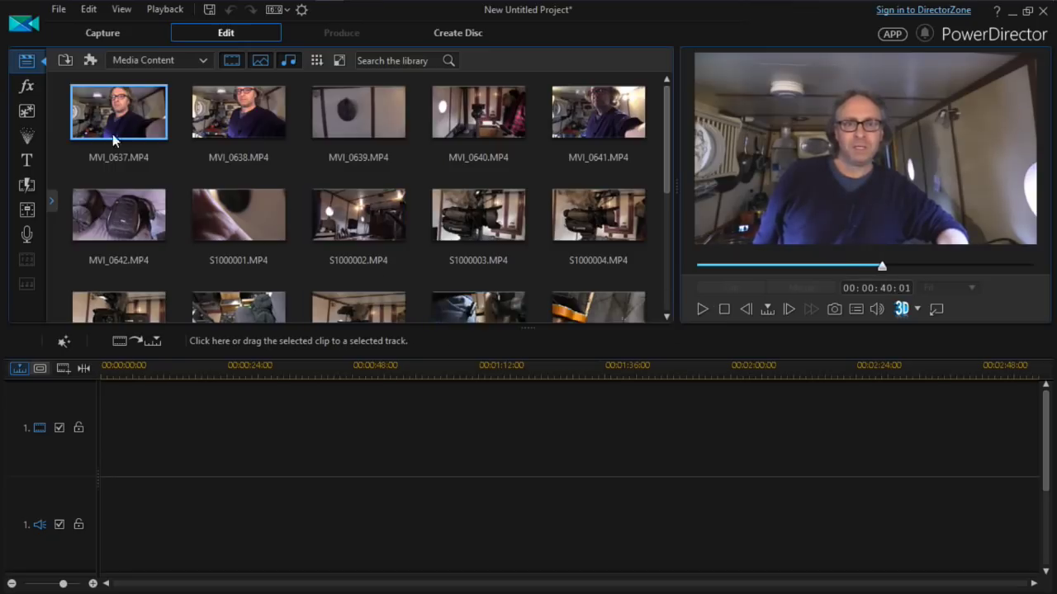
left_click_drag(117, 134, 84, 451)
left_click(274, 487)
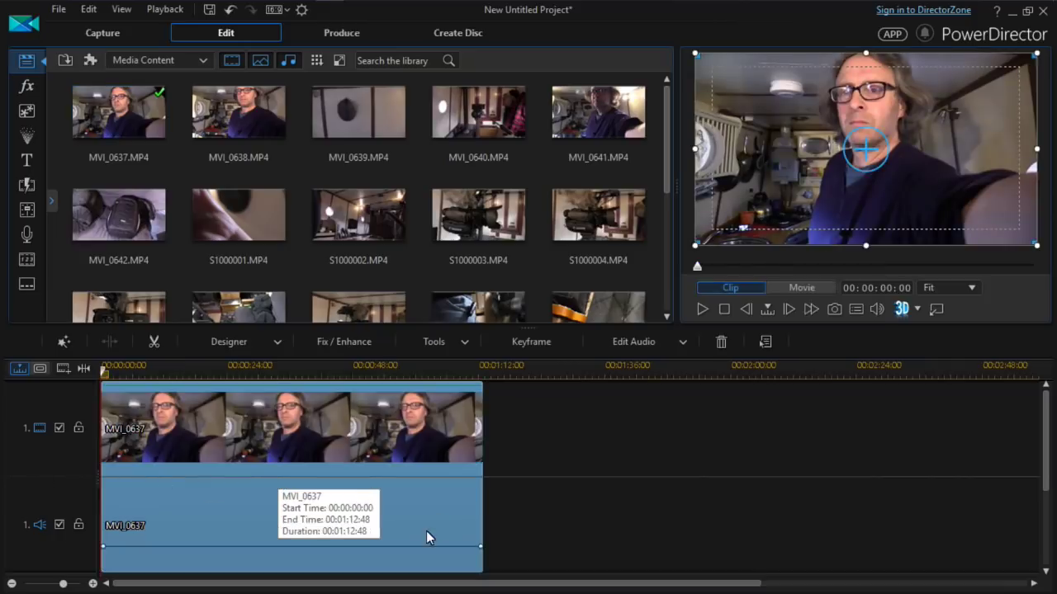
right_click(326, 440)
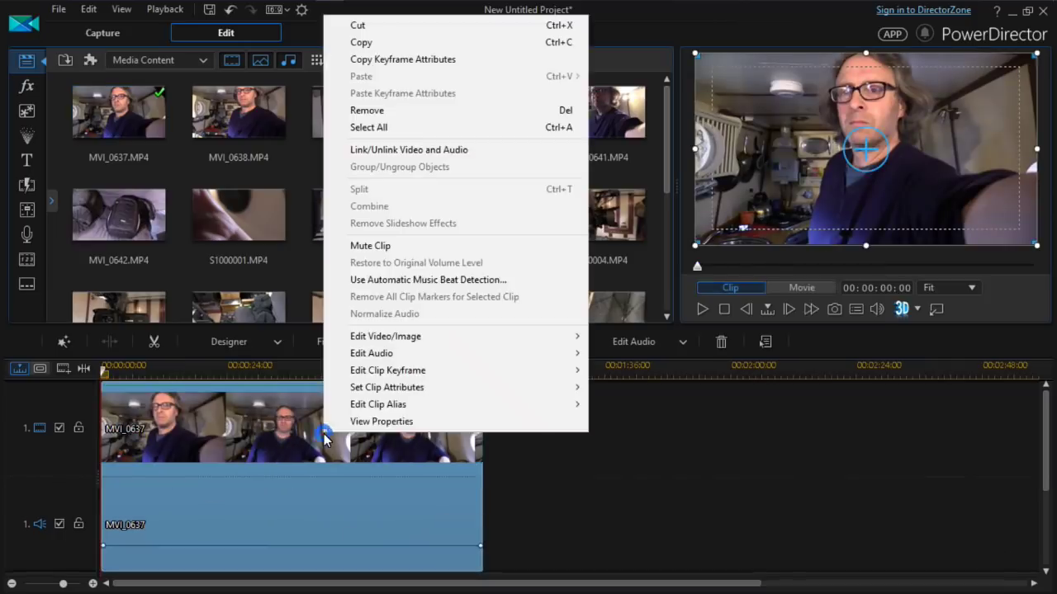
left_click(418, 150)
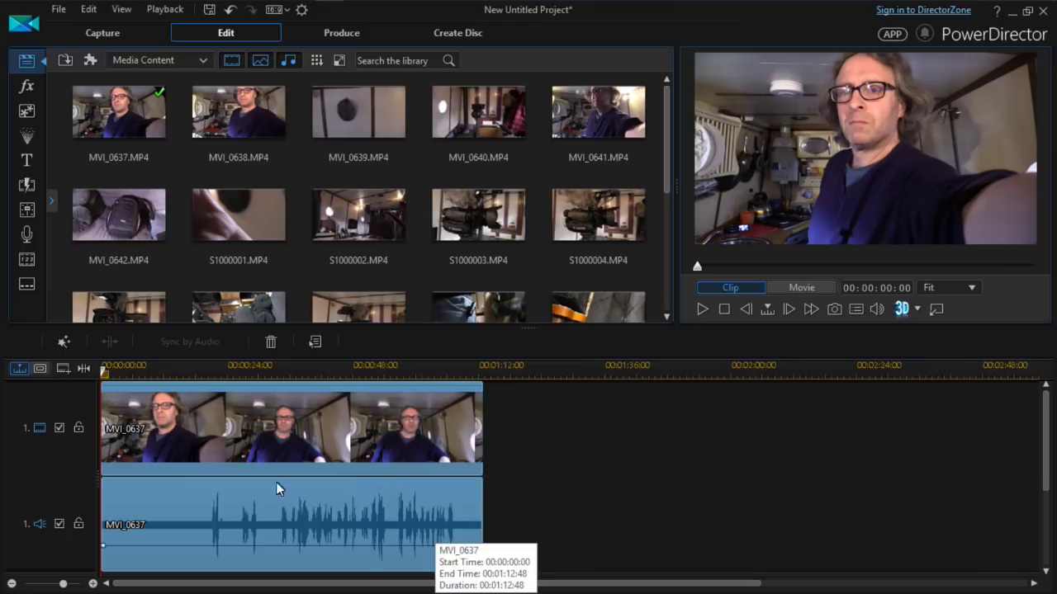
- Zoom in on the timeline and play the clip from 00:00:27:08 and around 35 seconds to find where the wanted speech begins
left_click(263, 369)
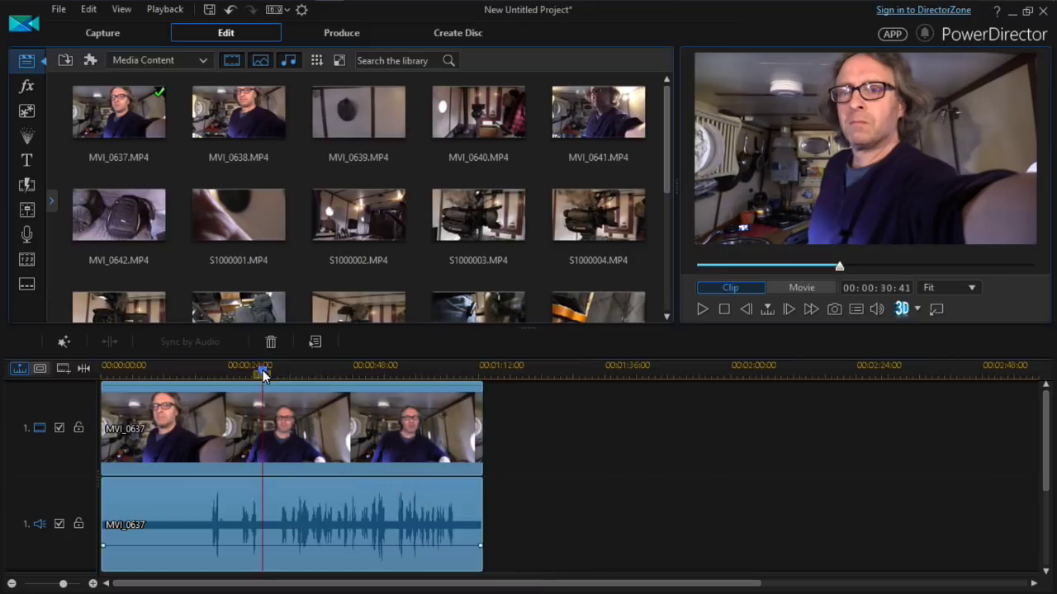
left_click(92, 584)
left_click(91, 584)
left_click(92, 583)
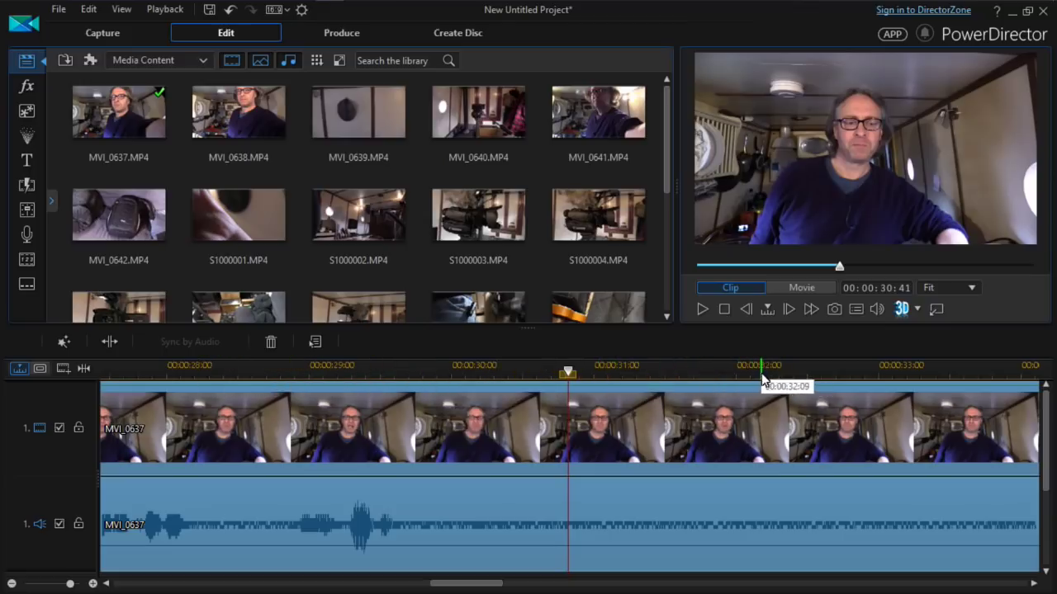
left_click_drag(489, 587, 467, 587)
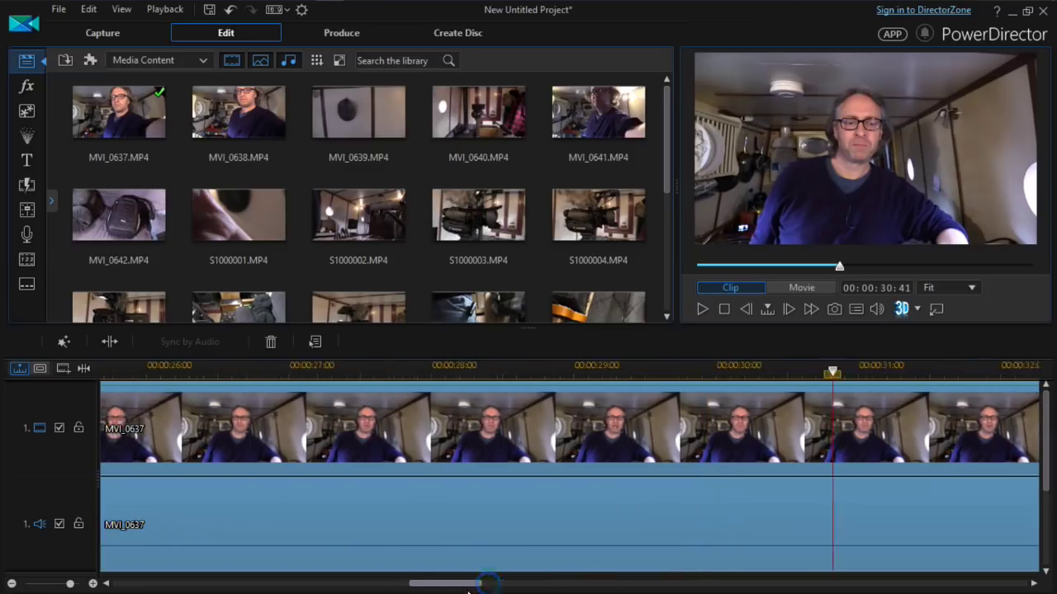
left_click(319, 365)
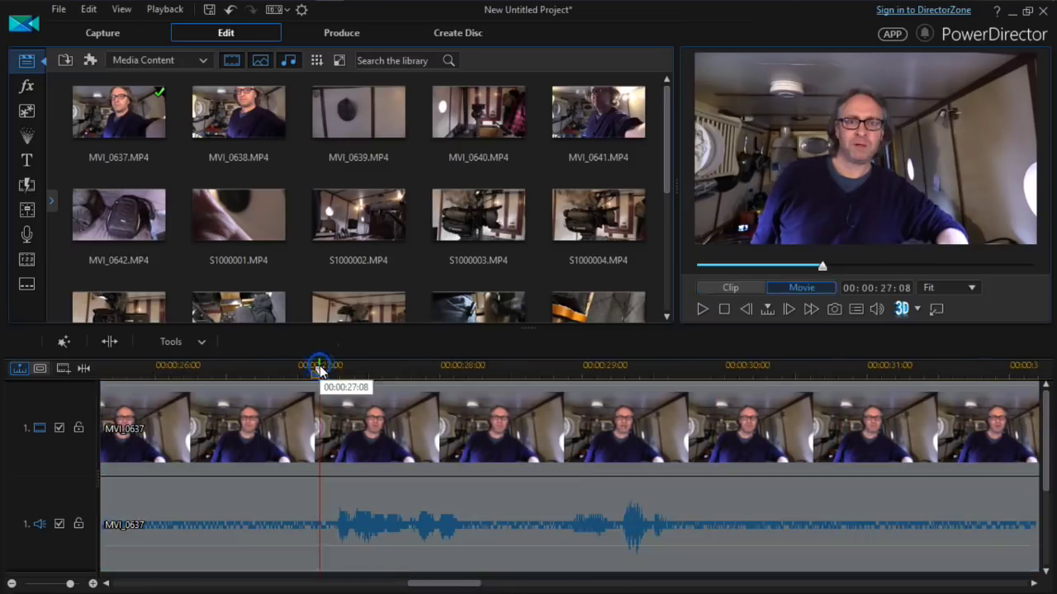
key("space")
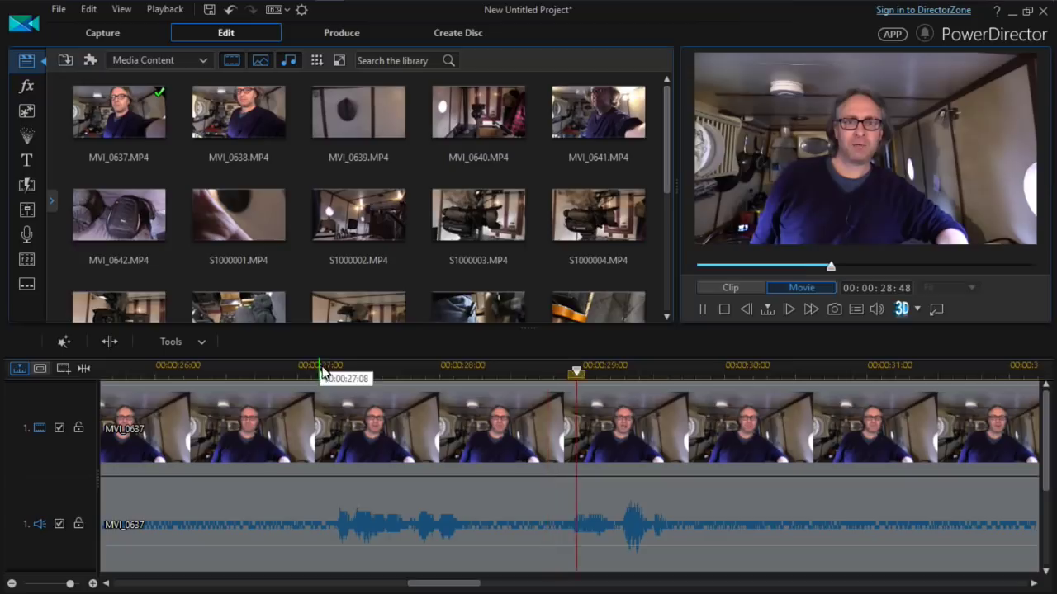
key("space")
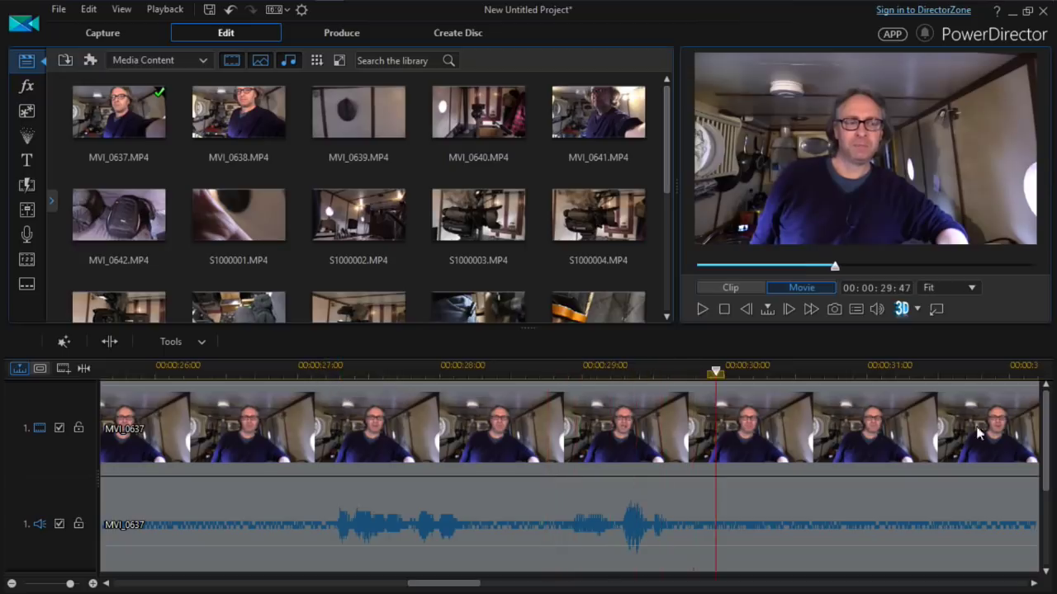
left_click(1036, 373)
key("space")
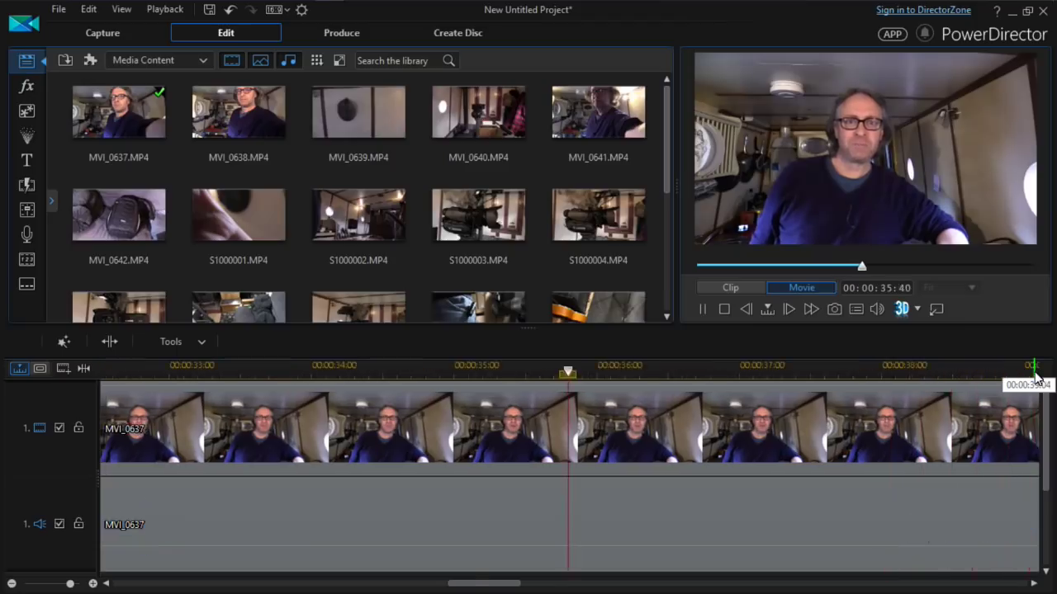
key("space")
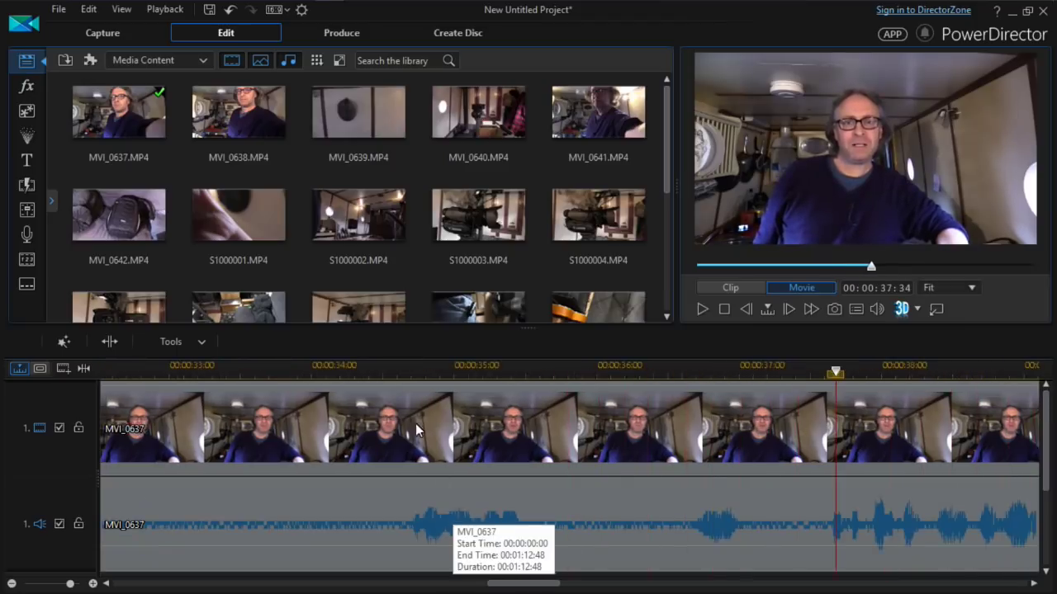
- Split the video clip at 00:00:33:45 and remove the part before the cut, leaving a gap
left_click(298, 370)
left_click(304, 423)
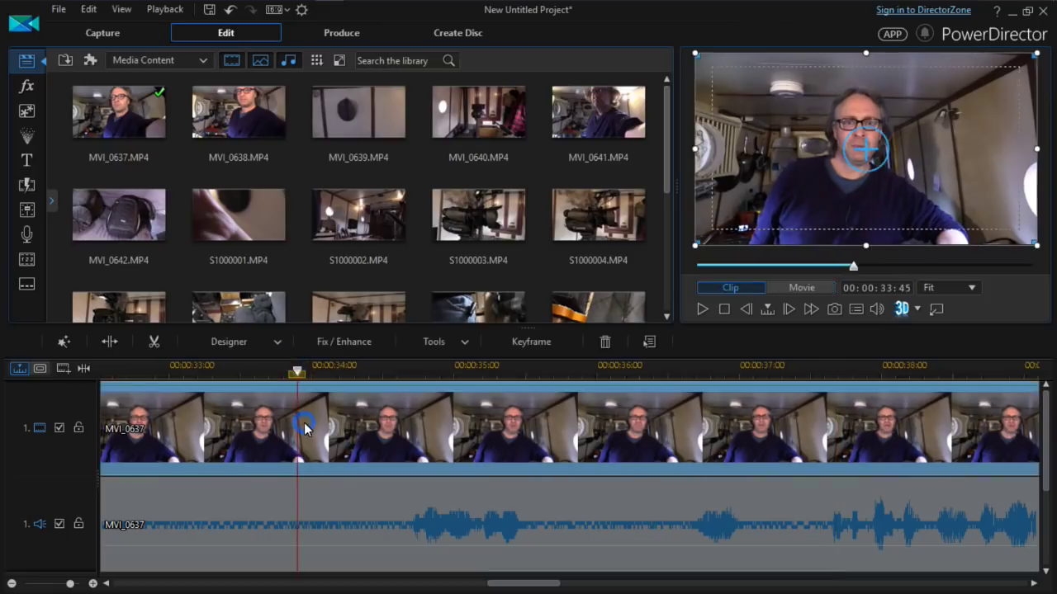
key("ctrl+t")
left_click(264, 432)
key("Delete")
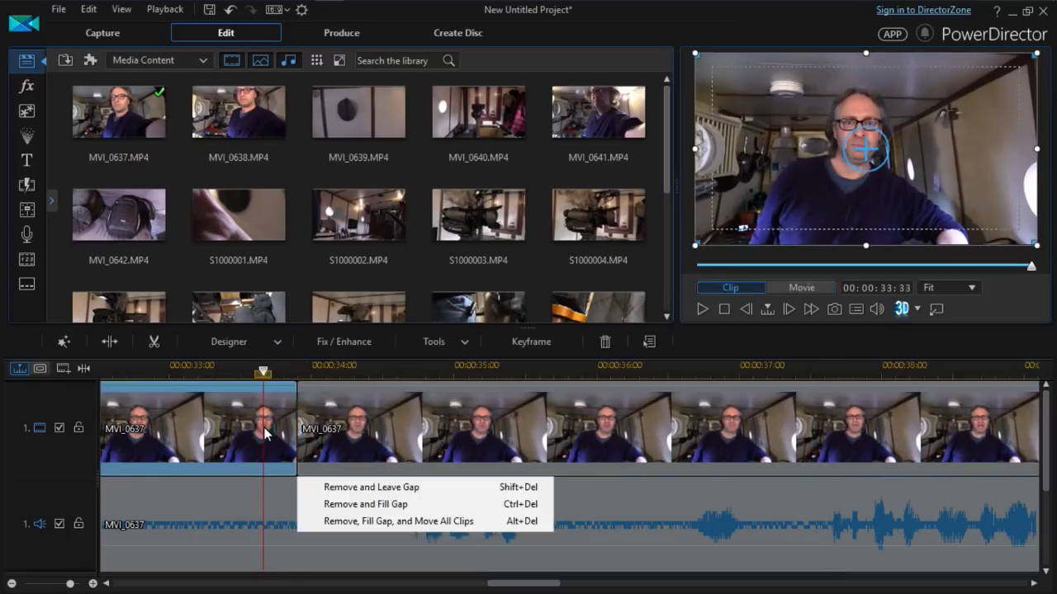
left_click(404, 488)
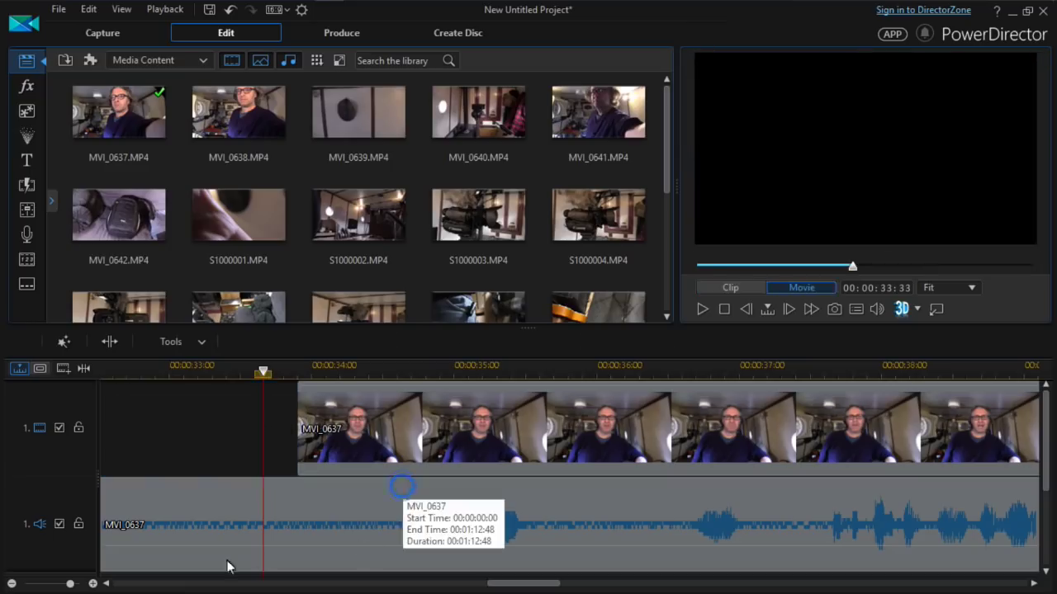
- Split the audio clip at 00:00:32:30 and remove the part before the cut, filling the gap
left_click(106, 583)
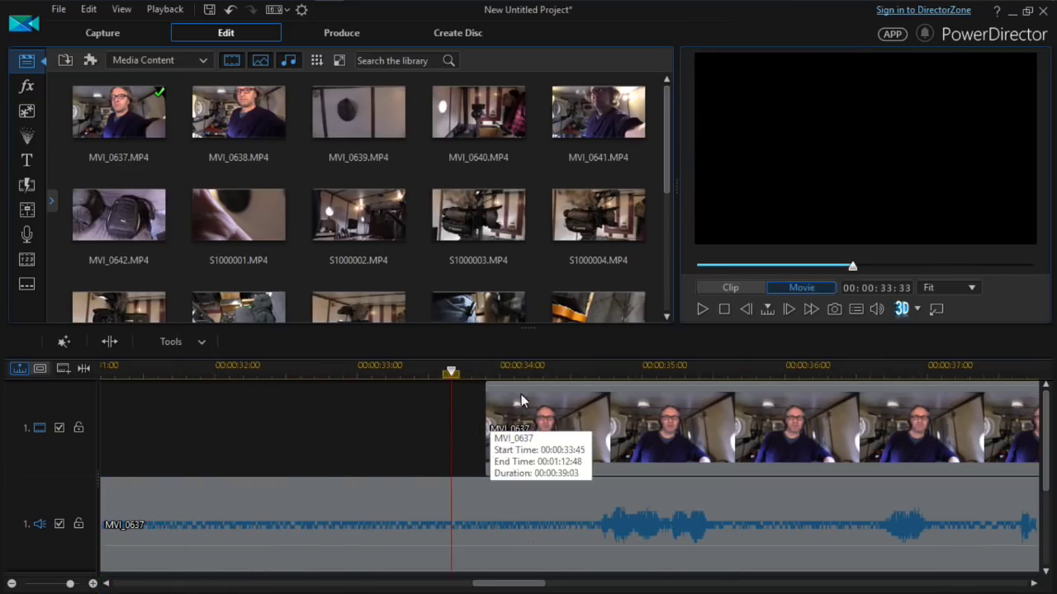
left_click(300, 374)
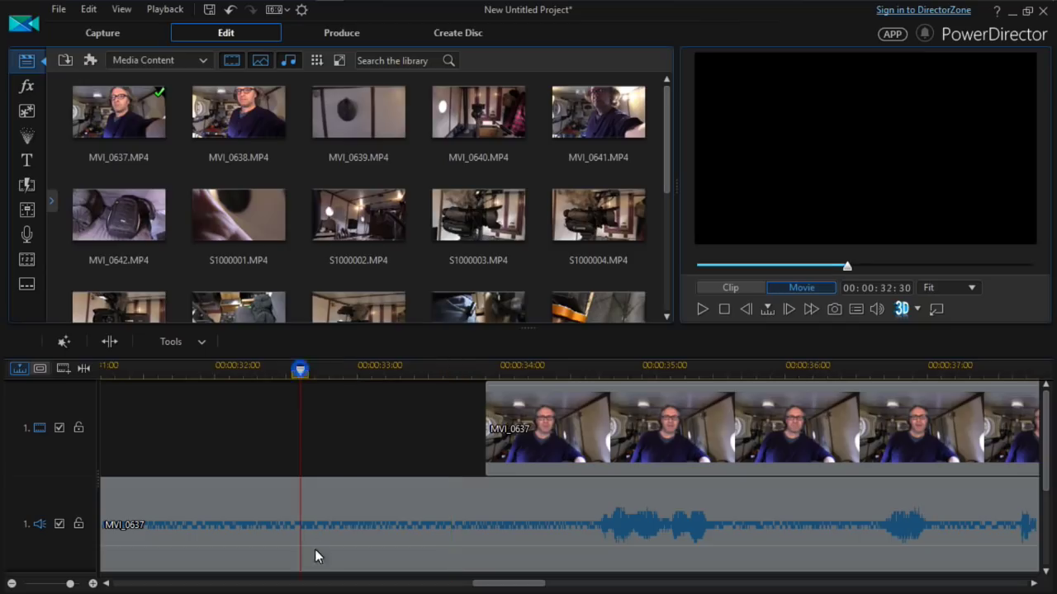
left_click(324, 512)
key("ctrl+t")
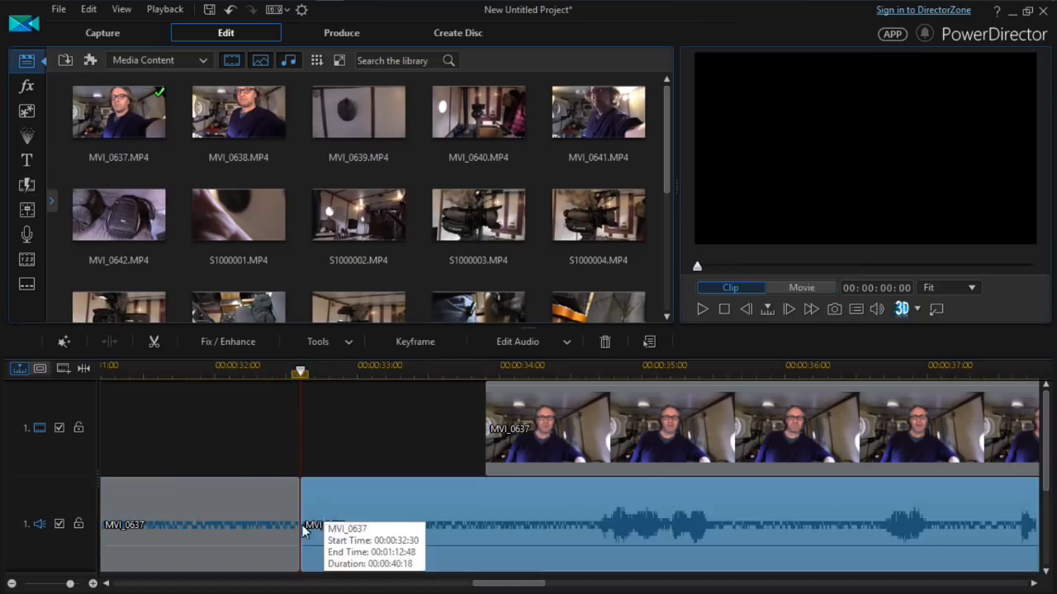
left_click(250, 513)
key("Delete")
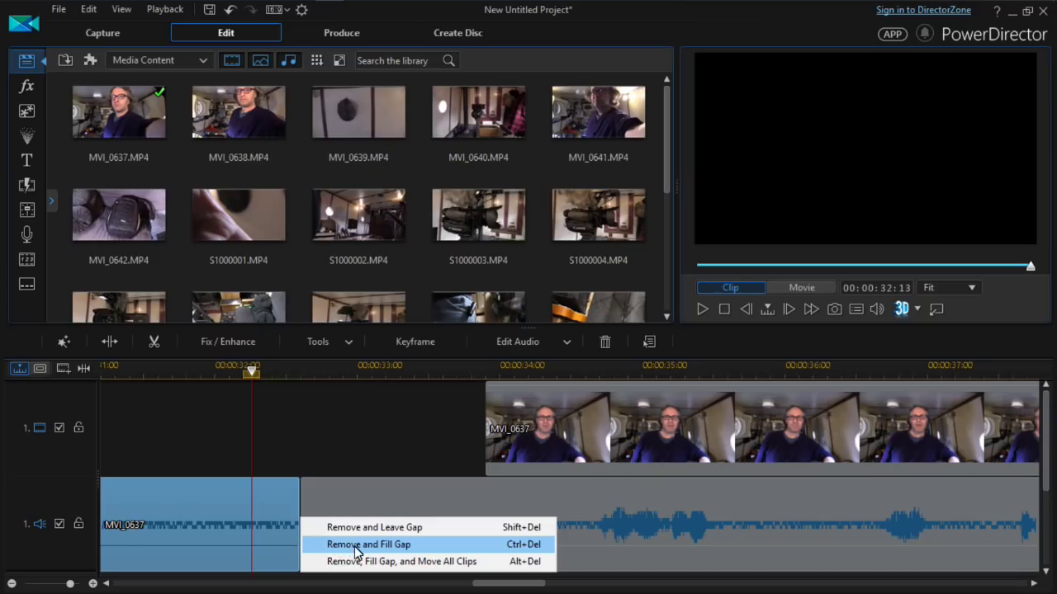
left_click(354, 549)
- Enable a fade-in on the remaining video clip and shorten it to end just before the 2-second mark
left_click(490, 587)
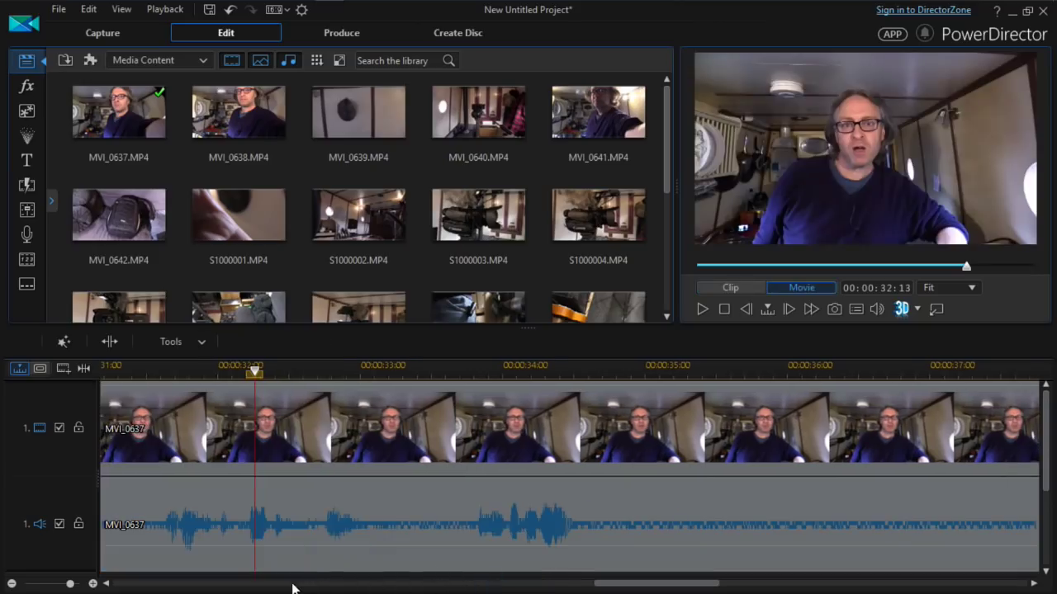
left_click_drag(696, 587, 217, 587)
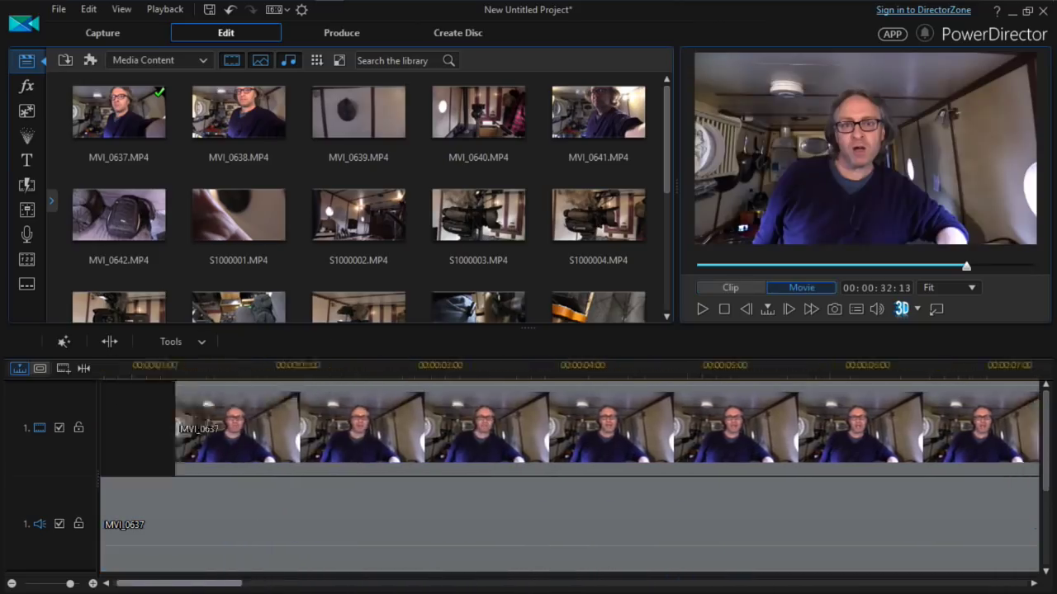
left_click(365, 427)
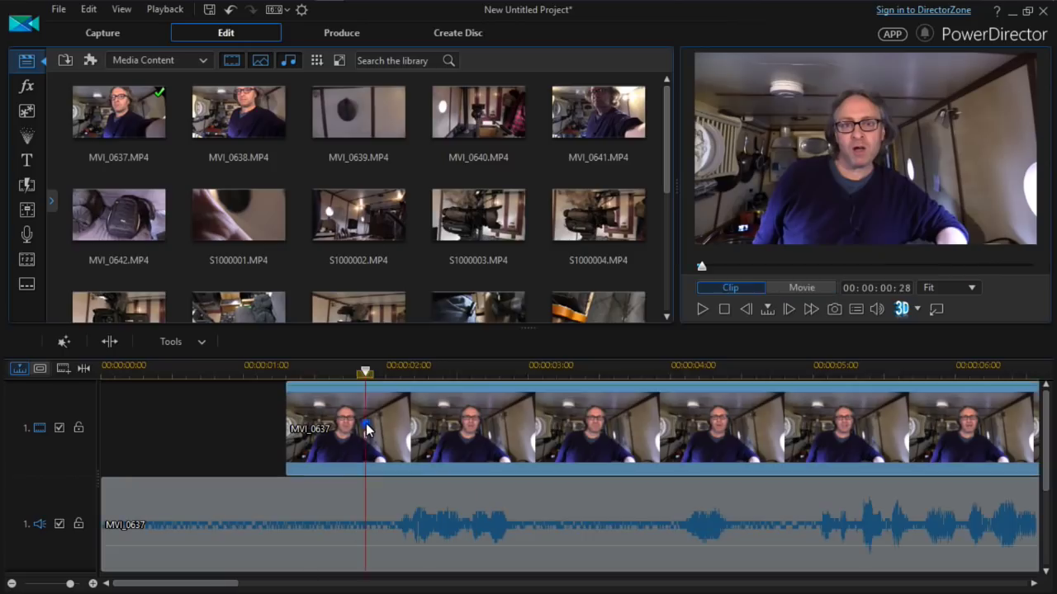
double_click(355, 433)
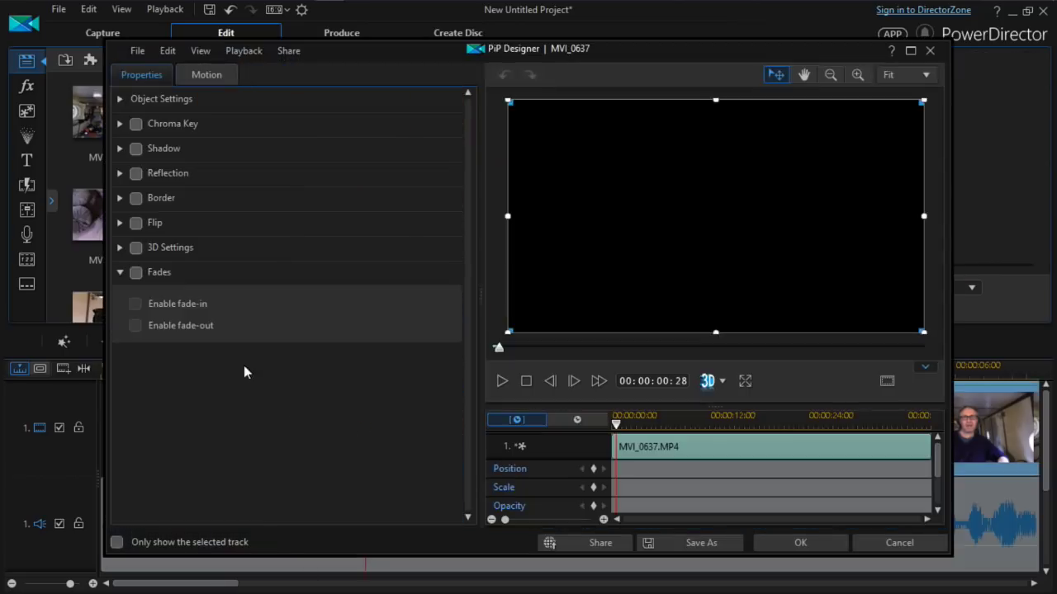
left_click(135, 304)
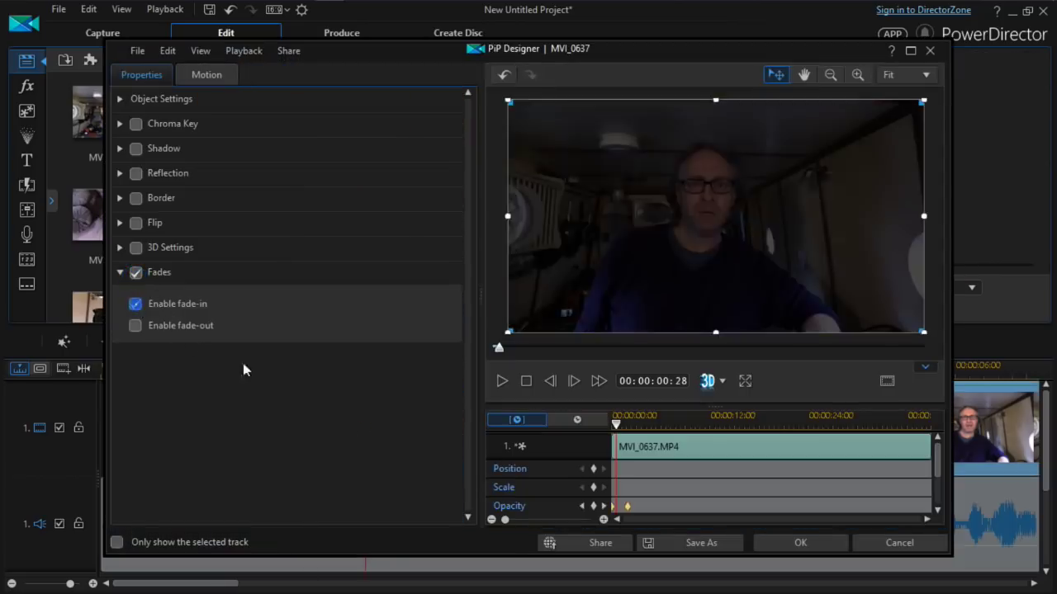
left_click(790, 544)
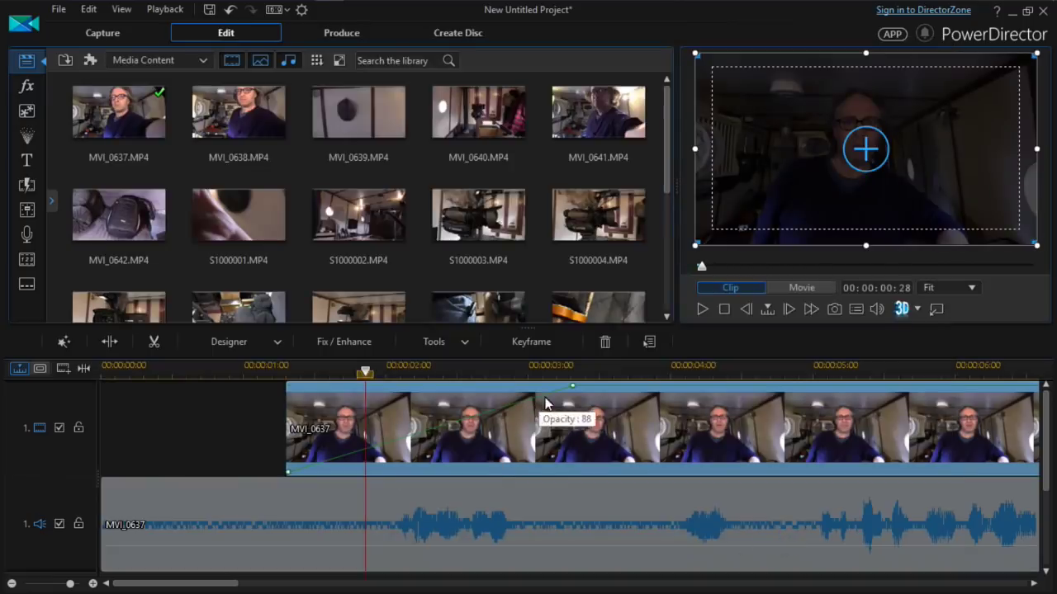
left_click_drag(572, 386, 397, 370)
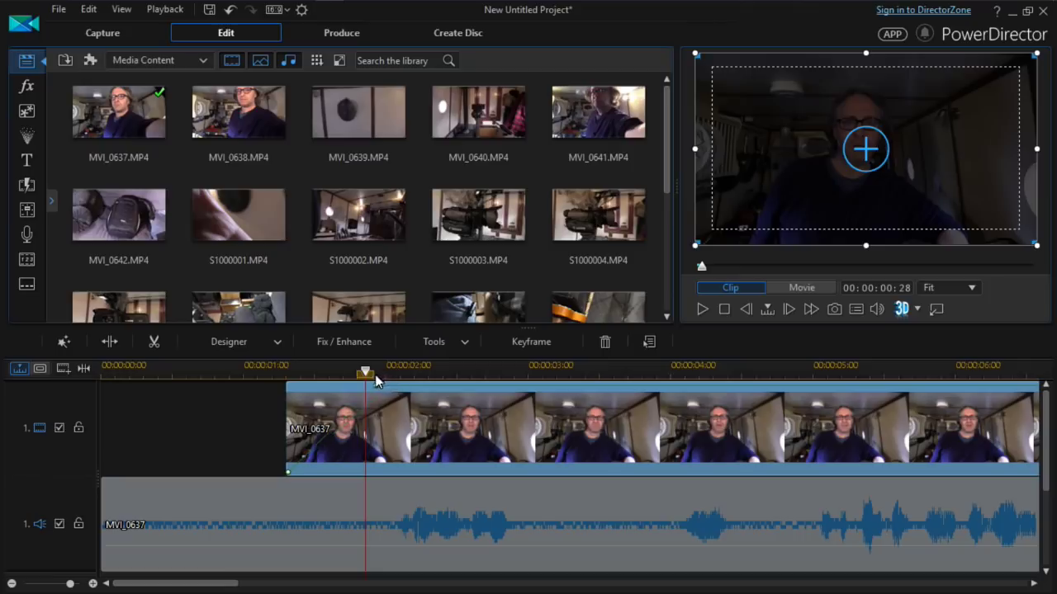
- Extend the video clip's start back to 00:00:01:09 and add an opacity keyframe shortly before the fade-in's end keyframe
left_click(322, 438)
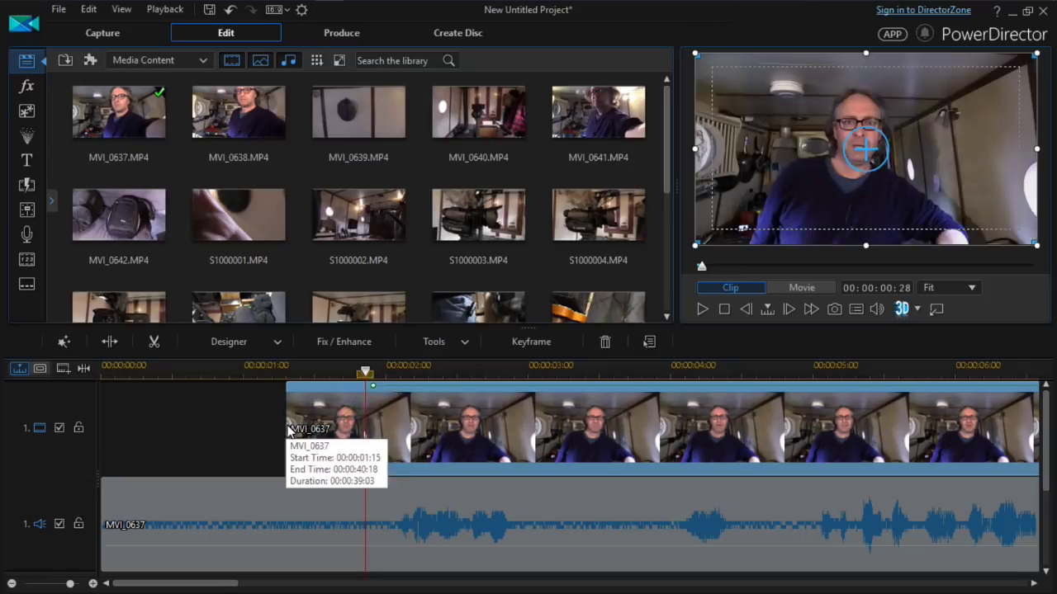
left_click(283, 430)
left_click_drag(283, 430, 324, 382)
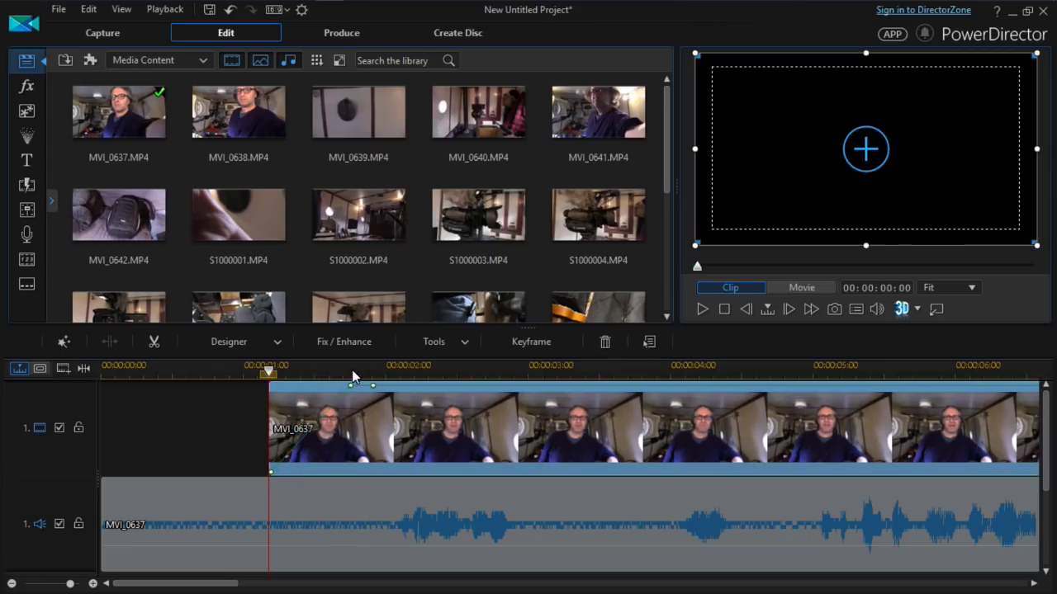
- Fade in the audio from a lowered clip start to a volume keyframe just after 2 seconds, and set the preview to Movie mode
left_click(350, 493)
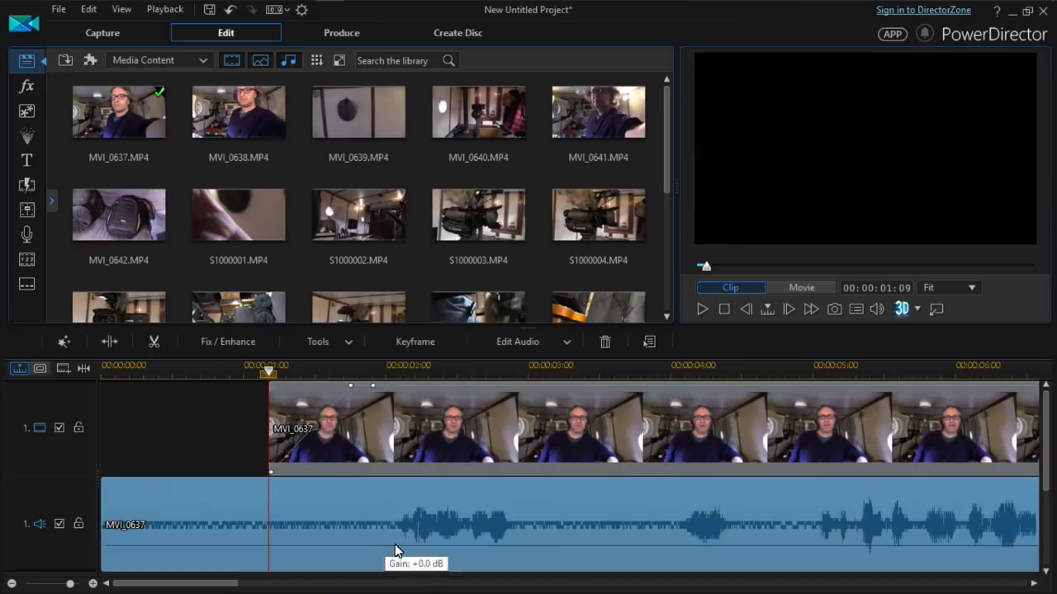
left_click(396, 547)
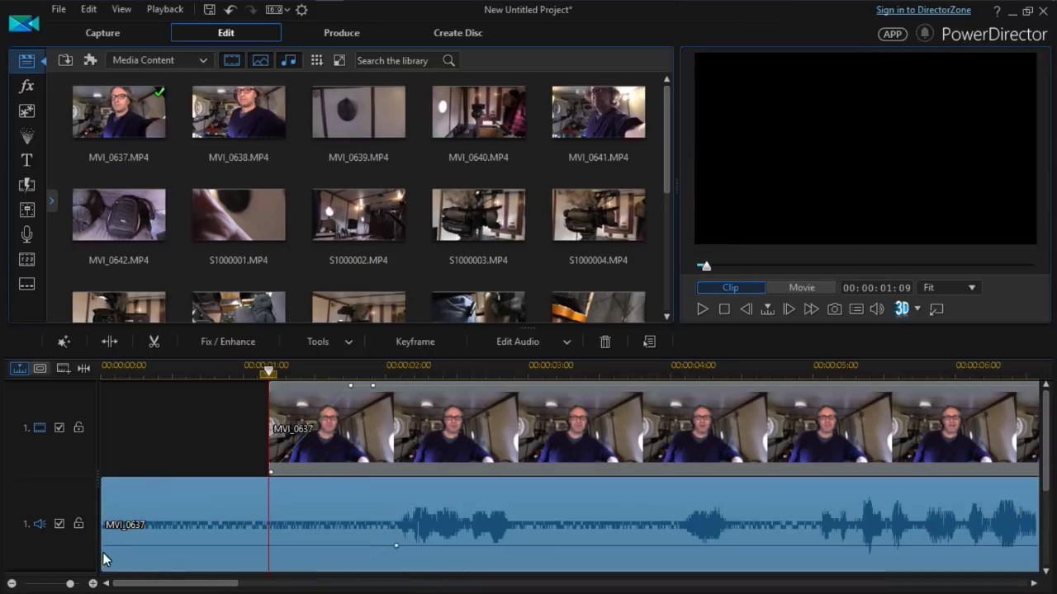
left_click_drag(106, 554, 103, 568)
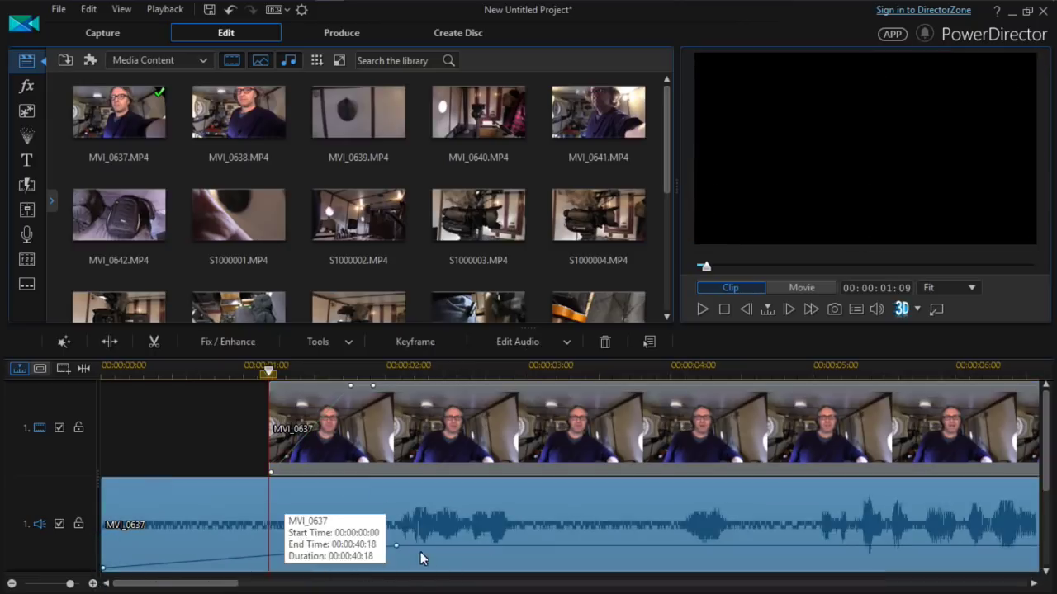
left_click_drag(394, 546, 397, 544)
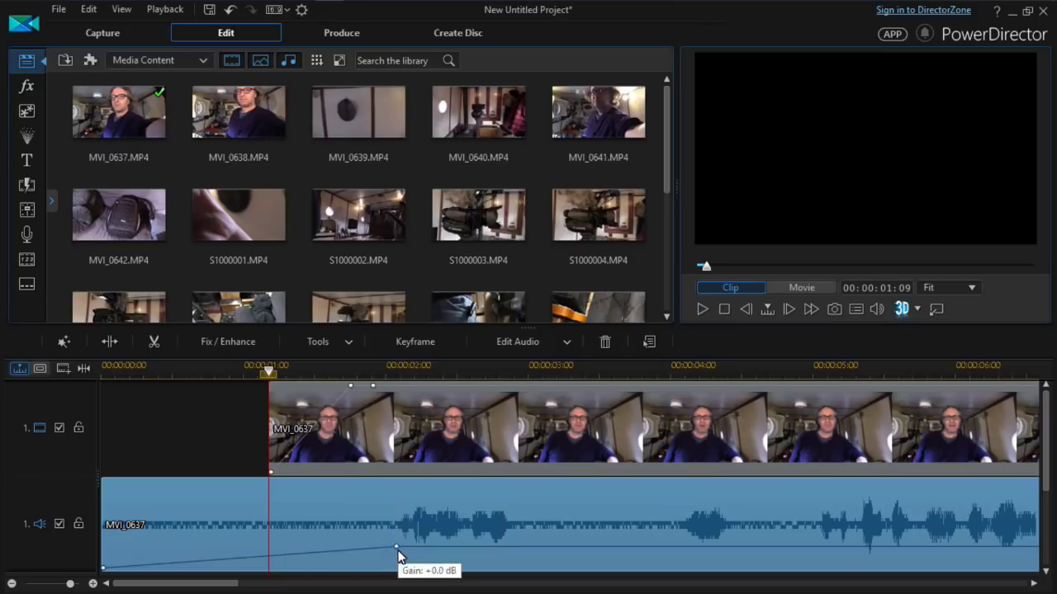
left_click(771, 290)
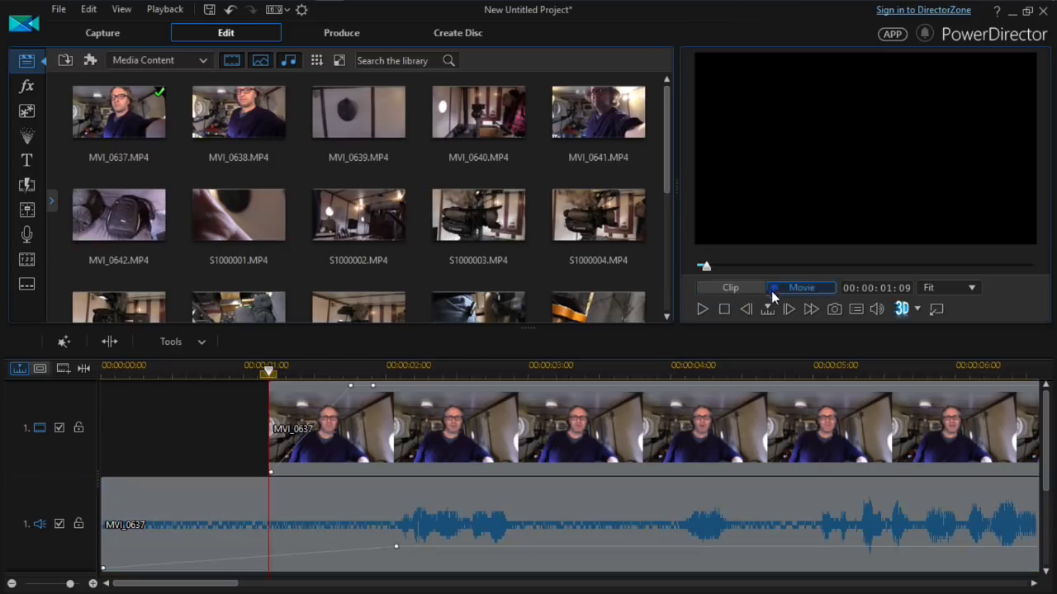
- Play the movie through to the end of the speech, split the MVI_0637 video at 00:00:36:26 and remove the part after the cut
left_click(727, 310)
key("space")
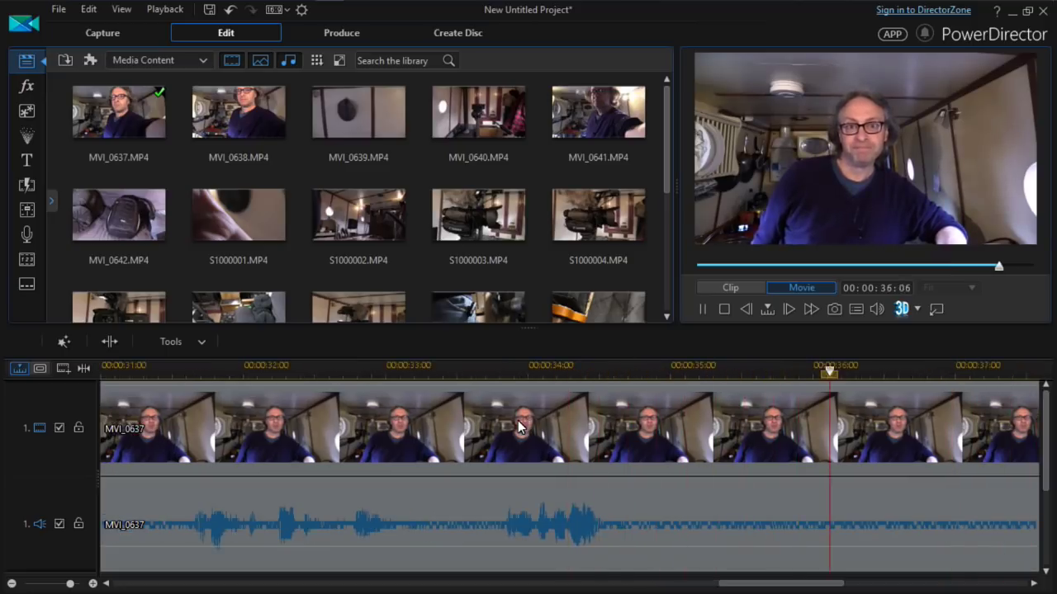
key("space")
left_click(896, 434)
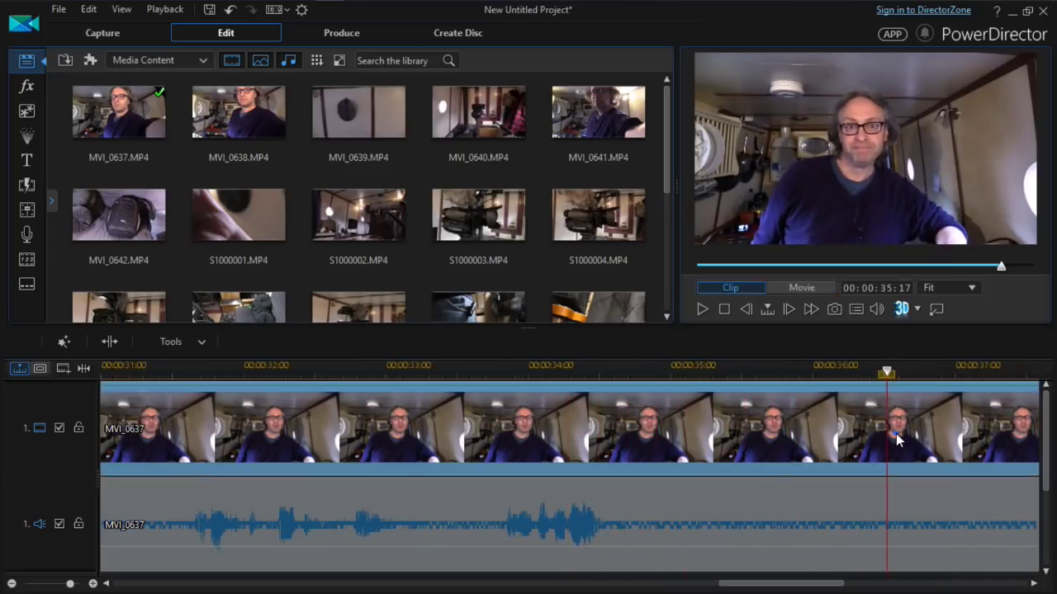
key("ctrl+t")
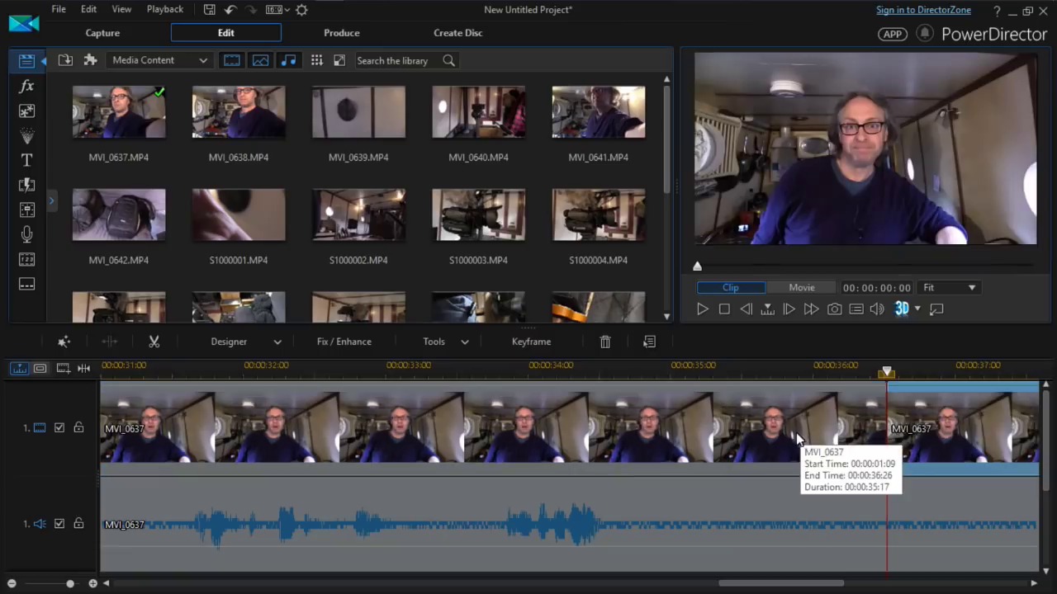
key("Delete")
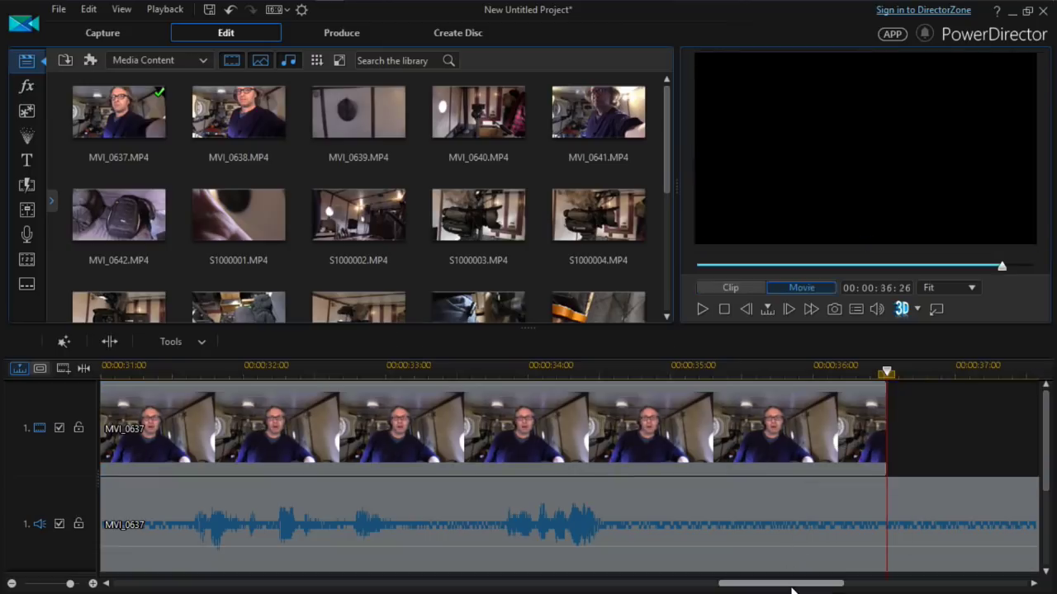
key("ctrl+z")
mouse_move(791, 587)
left_mouse_down()
mouse_move(866, 586)
mouse_move(849, 587)
left_mouse_up()
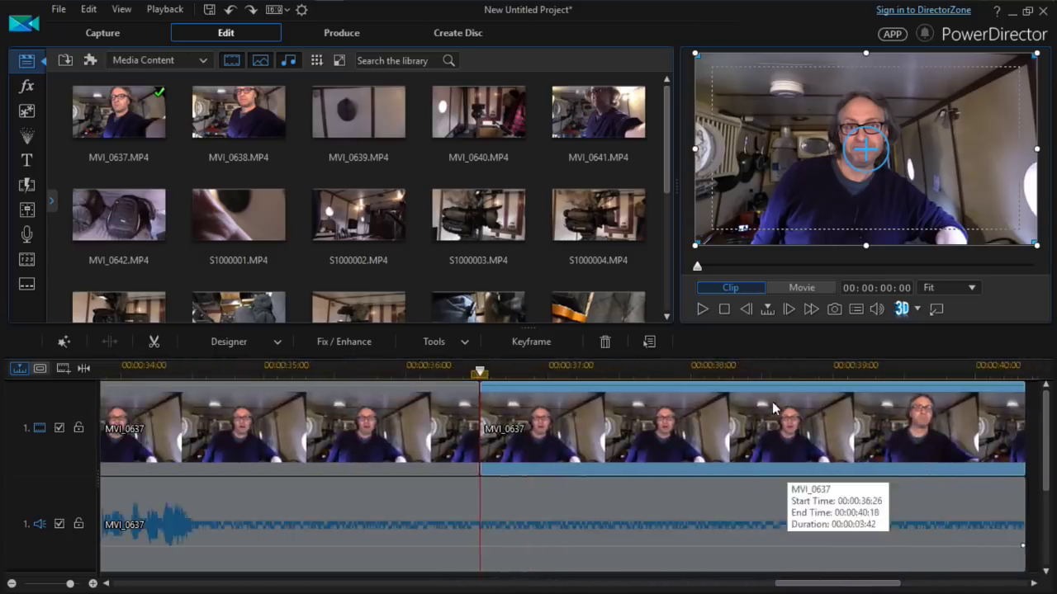
key("Delete")
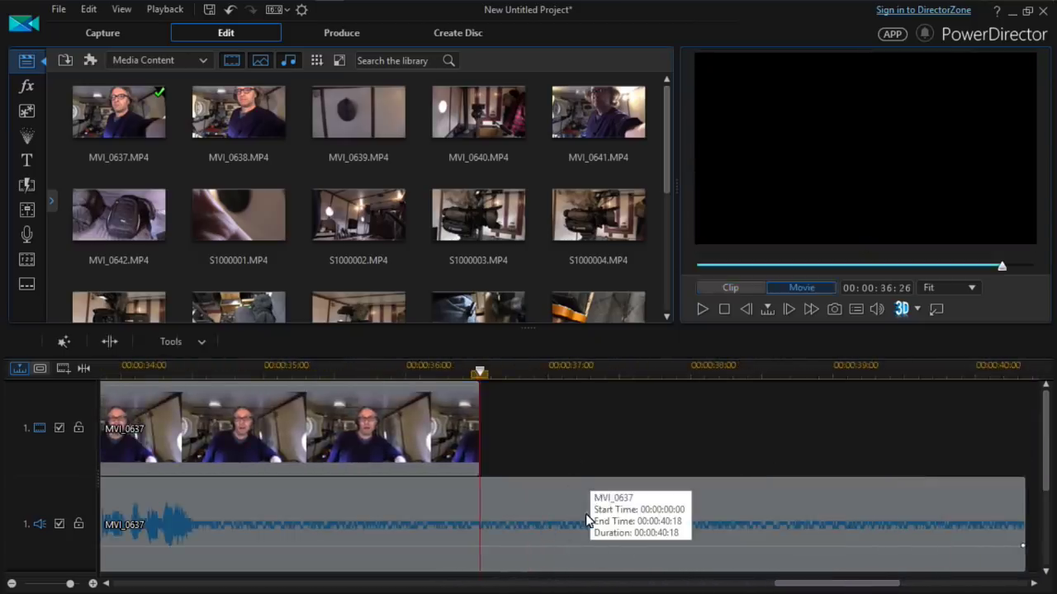
- Split the MVI_0637 audio at 00:00:37:40 and remove the part after the cut
left_click(661, 370)
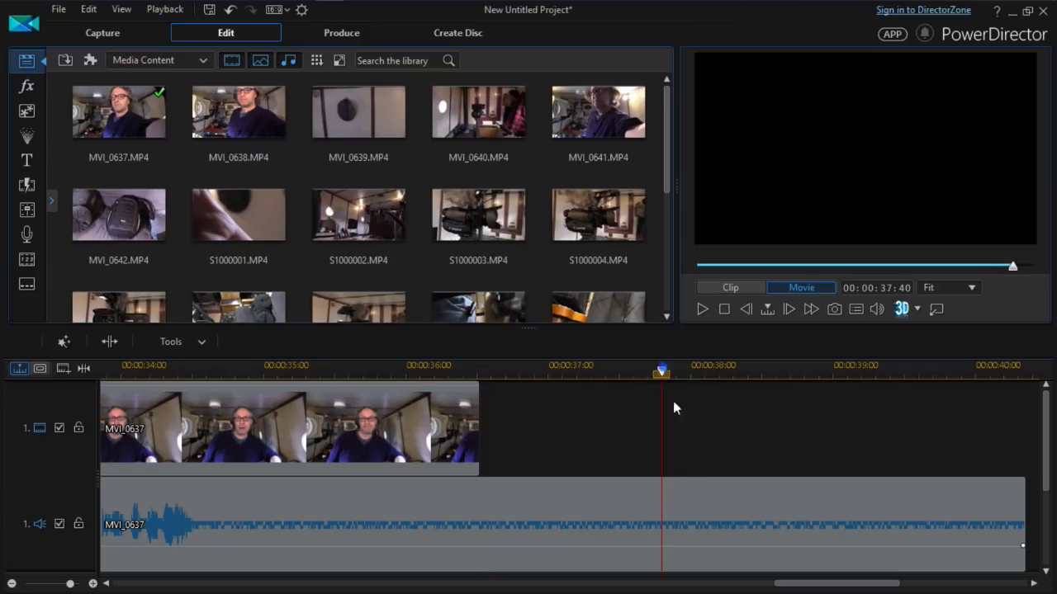
left_click(695, 503)
key("ctrl+t")
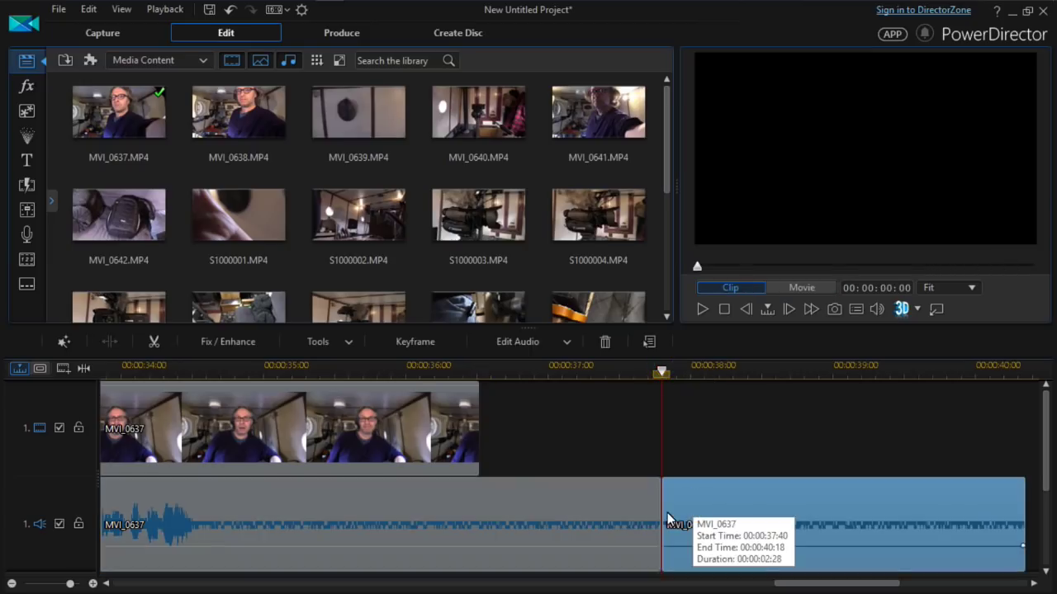
key("Delete")
- Enable a fade-out on the MVI_0637 video clip in the PiP Designer and play back its ending from 00:00:33:47
left_click_drag(861, 586, 845, 586)
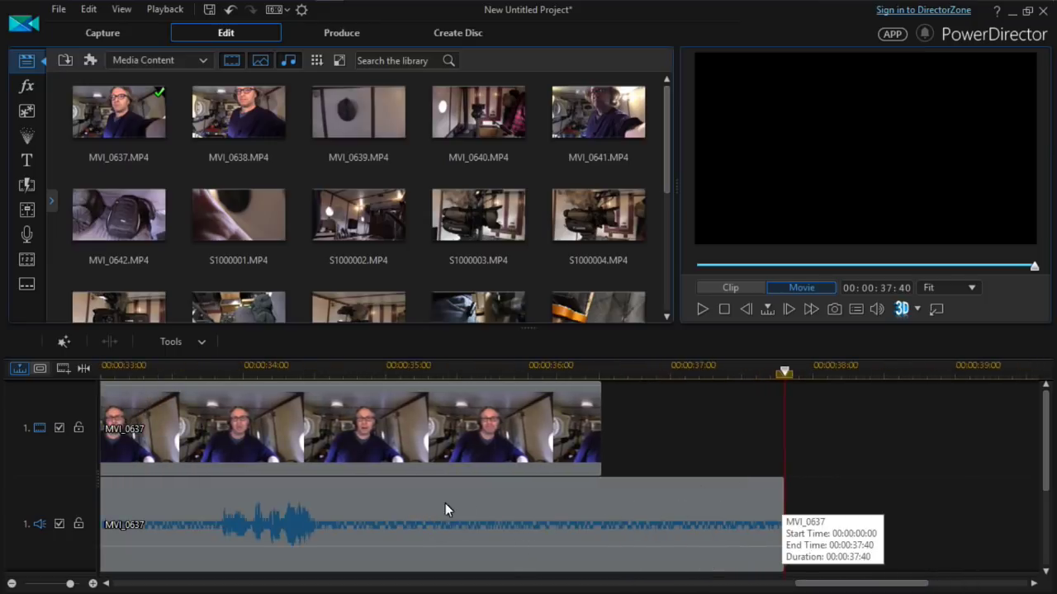
left_click_drag(844, 584, 810, 583)
left_click(721, 419)
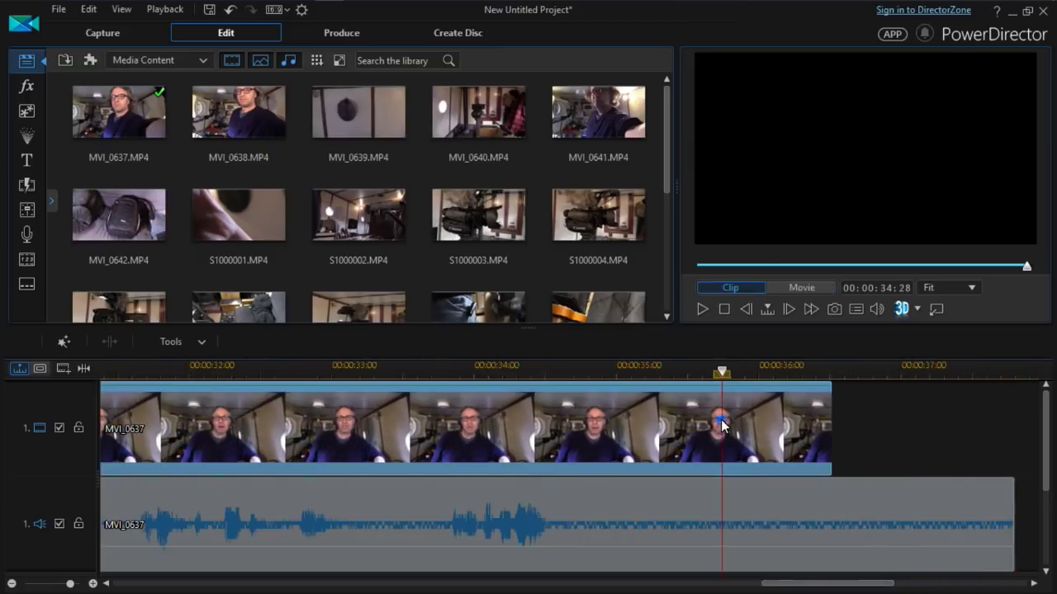
double_click(720, 420)
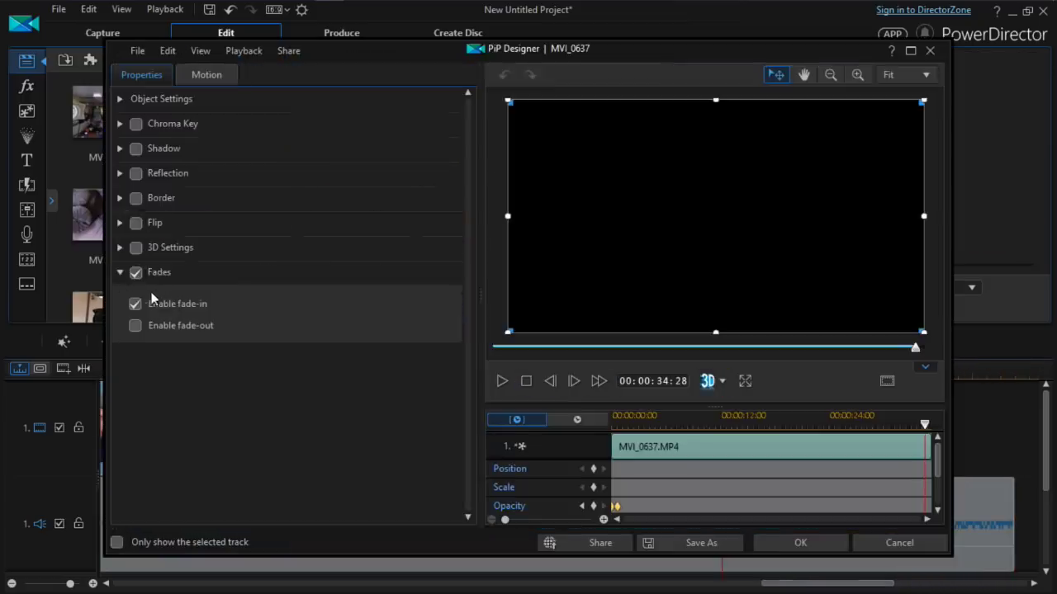
left_click(136, 326)
left_click(792, 542)
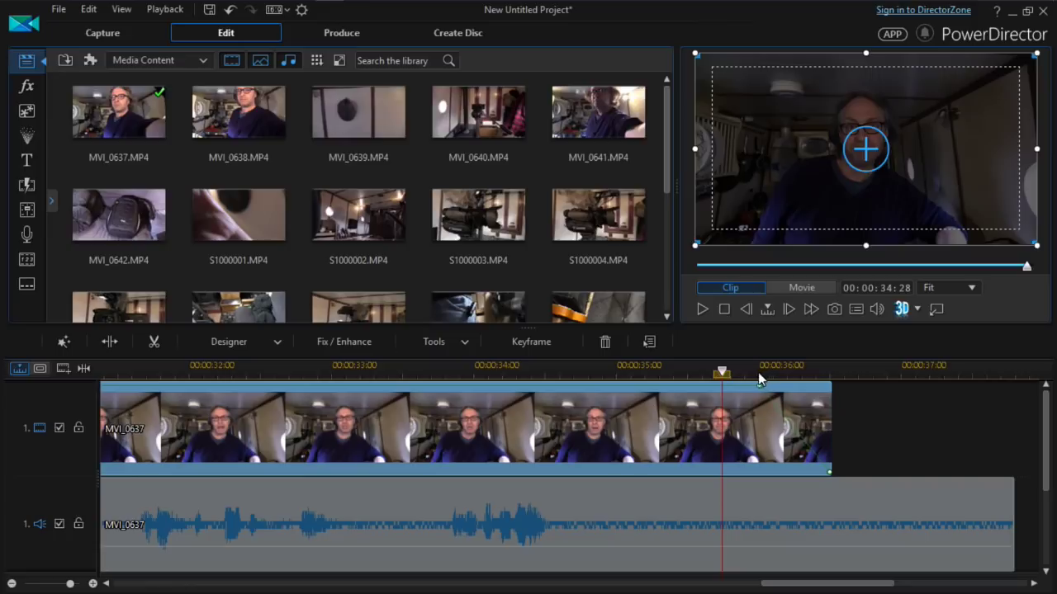
left_click(467, 369)
key("space")
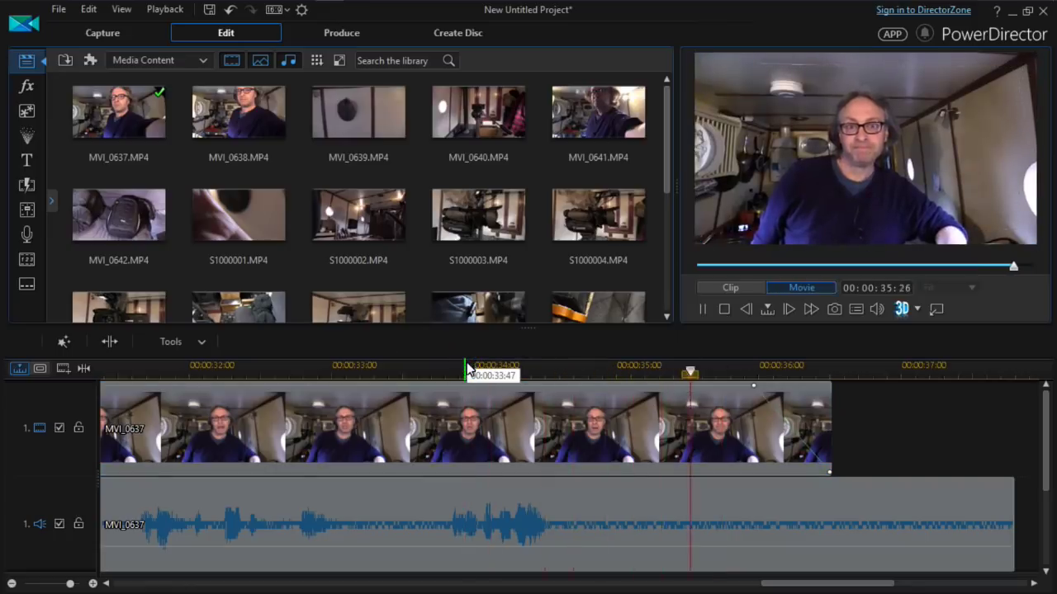
key("space")
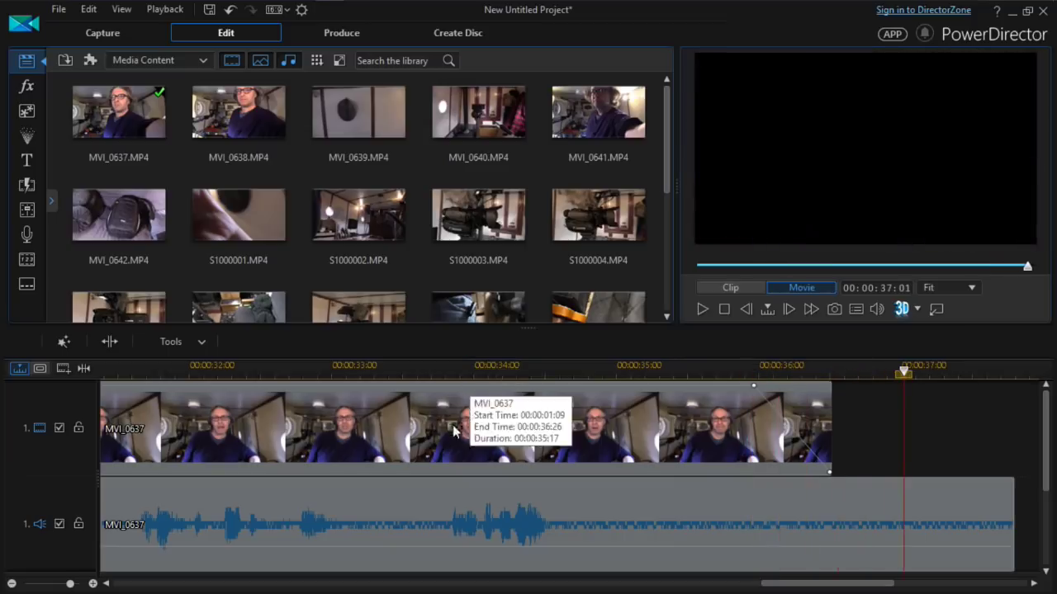
- Add clip S1000002 to the first track directly after the MVI_0637 audio, starting at 00:00:37:40
mouse_move(368, 261)
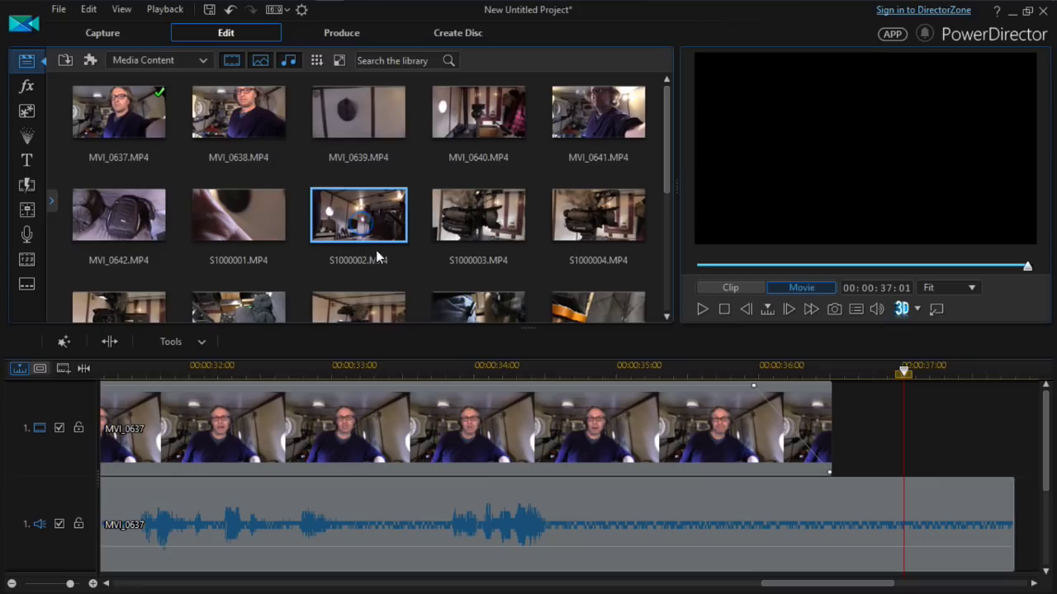
left_click(411, 229)
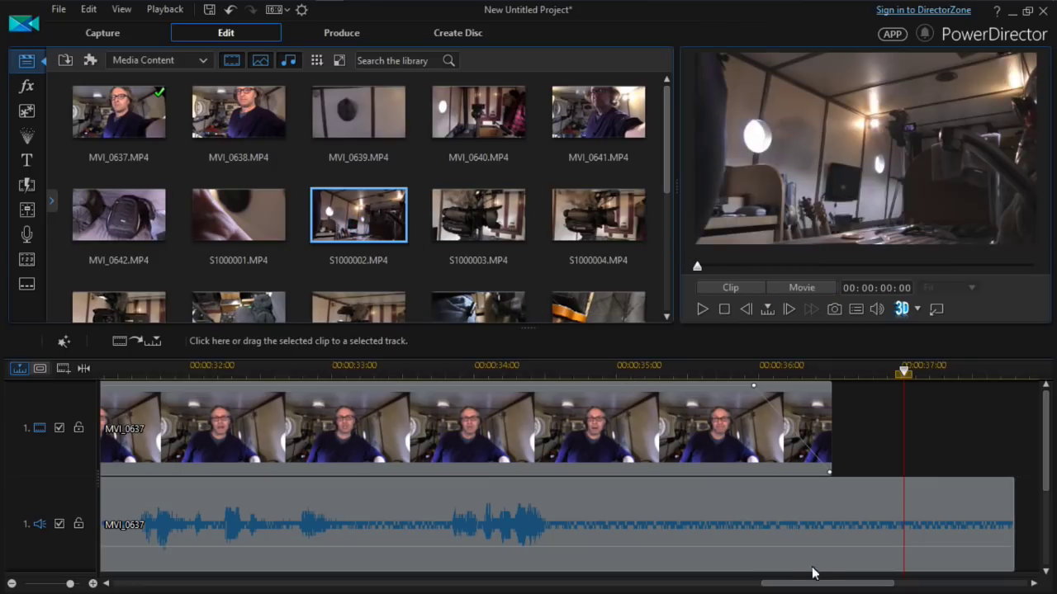
left_click_drag(810, 583, 861, 585)
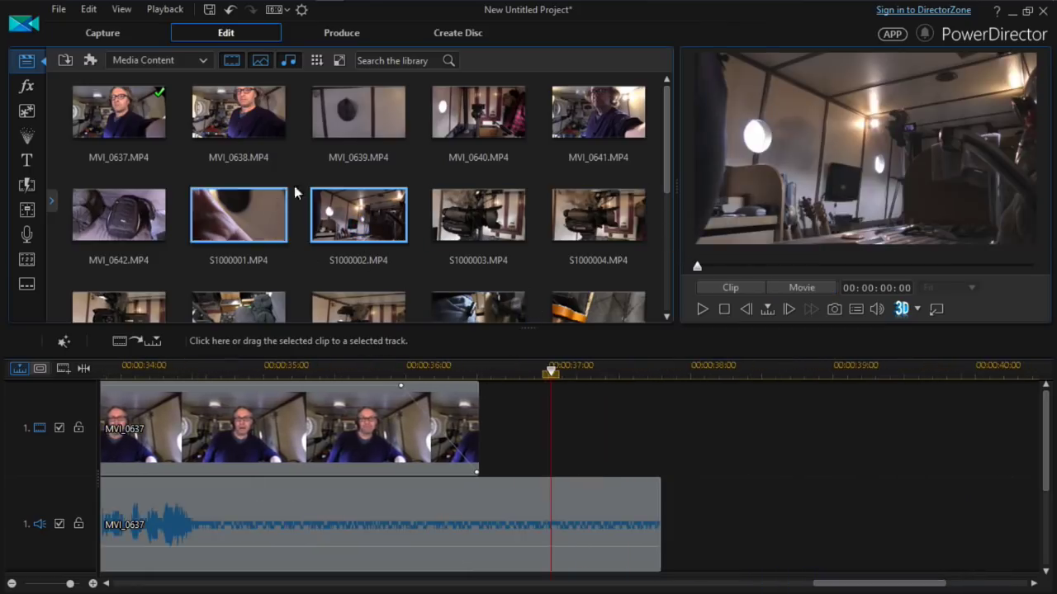
left_click_drag(376, 217, 665, 450)
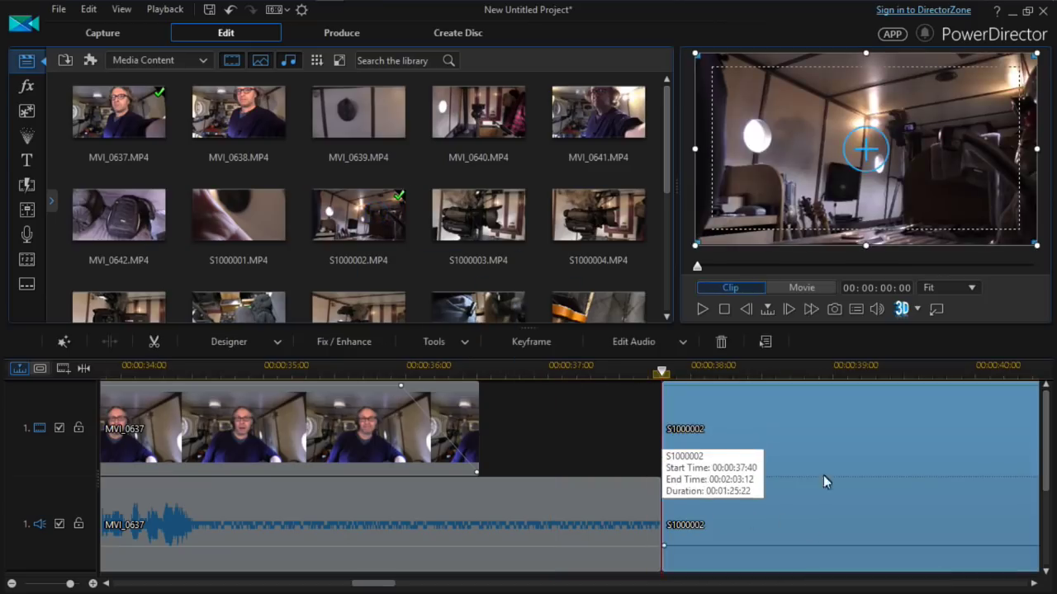
- Unlink the video and audio of clip S1000002 and remove its audio part
right_click(814, 465)
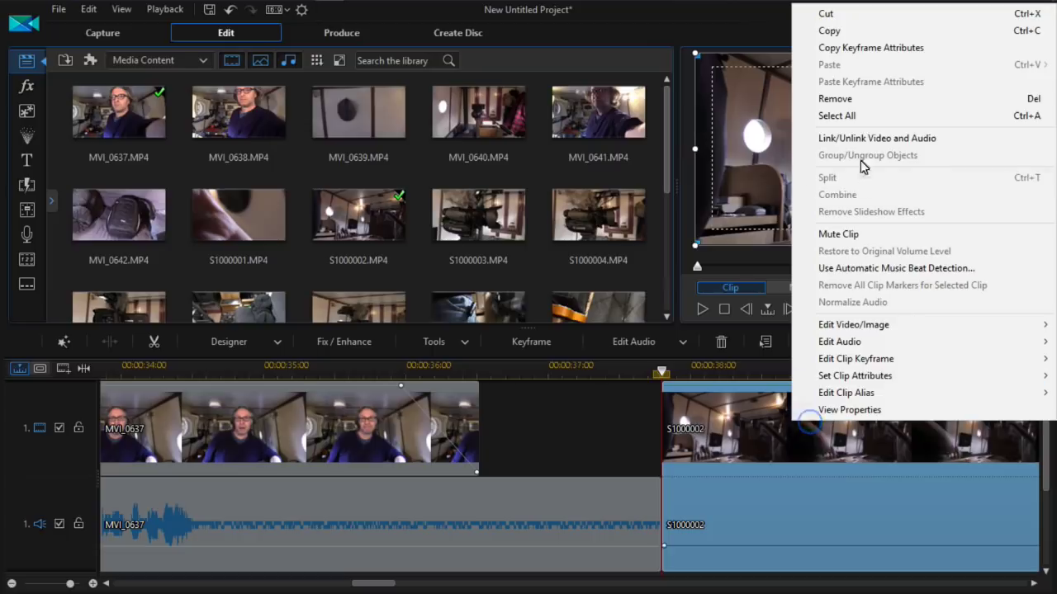
left_click(809, 433)
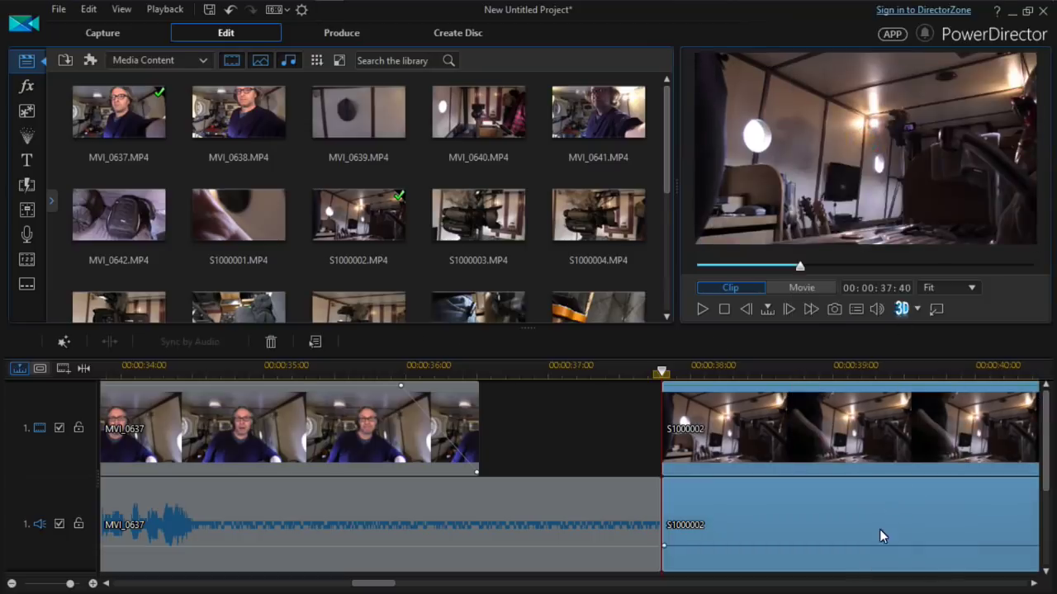
key("space")
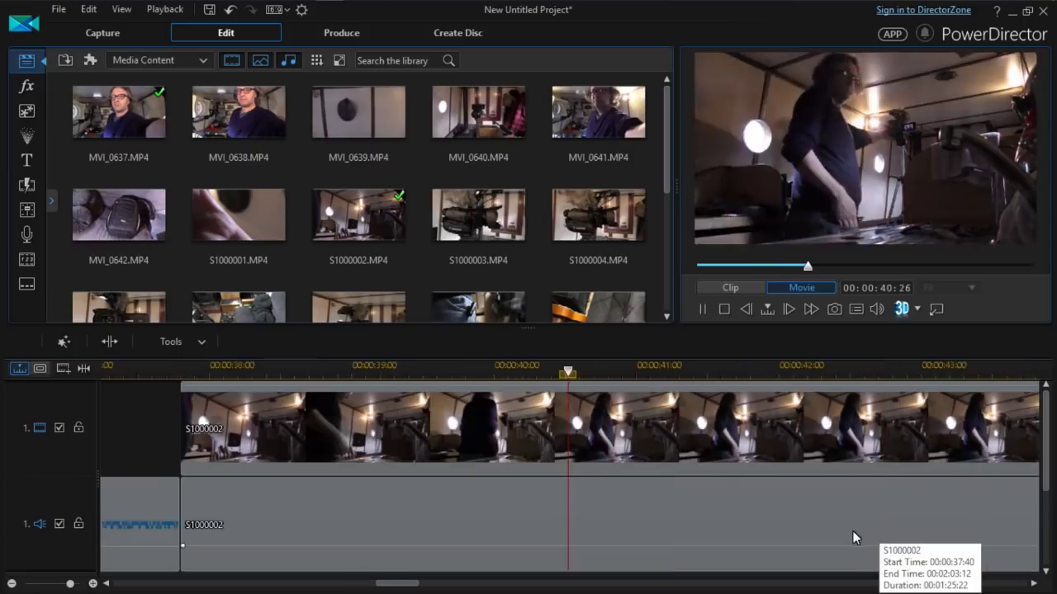
left_click(679, 520)
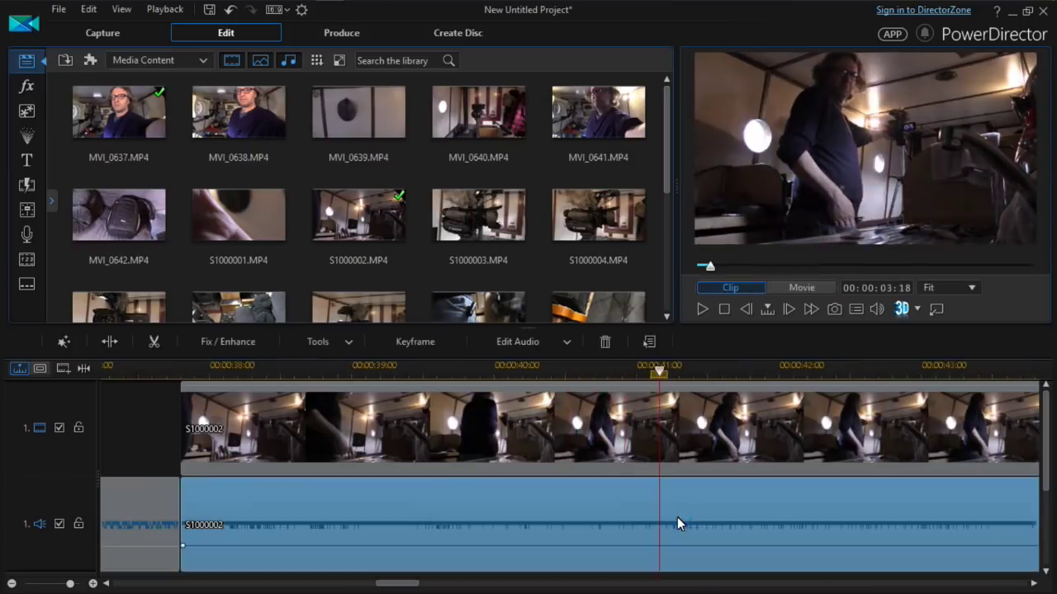
key("Delete")
- Play S1000002 from 00:00:43:35, split it at 00:00:59:49 and remove the part before the cut
left_click(1022, 373)
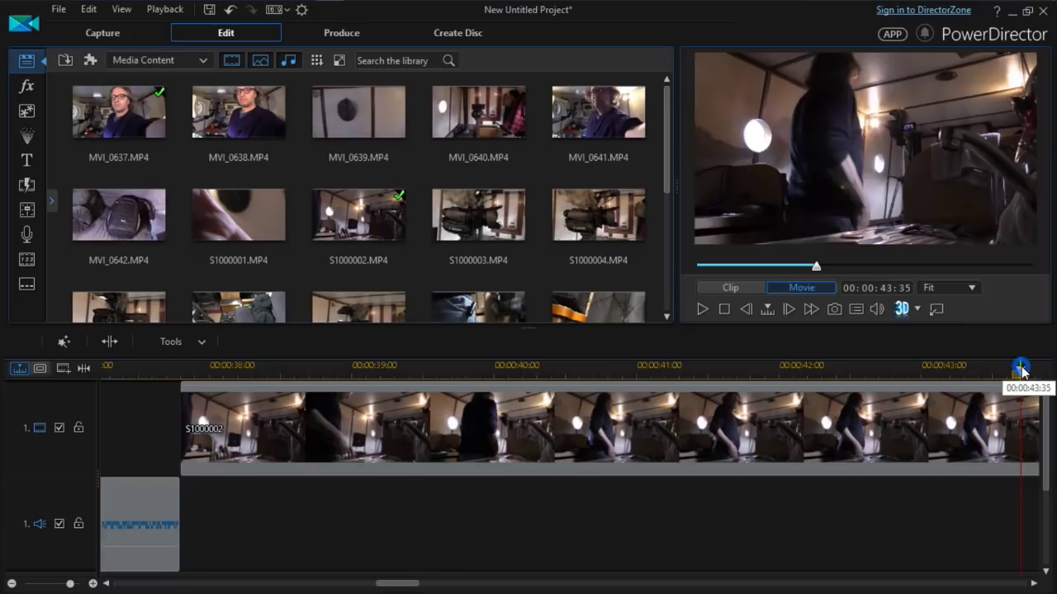
key("space")
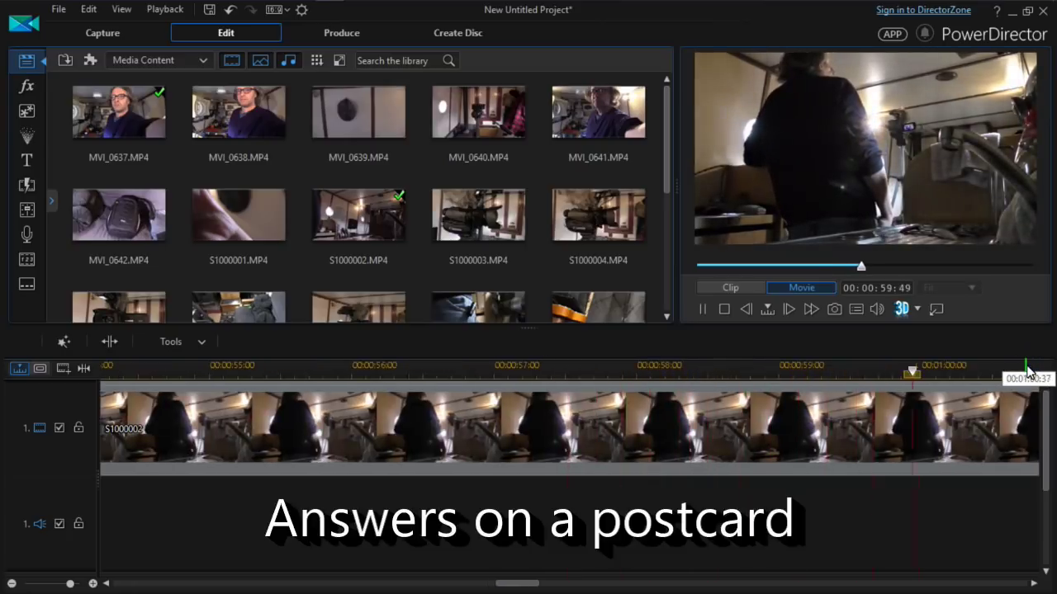
left_click(921, 438)
key("ctrl+t")
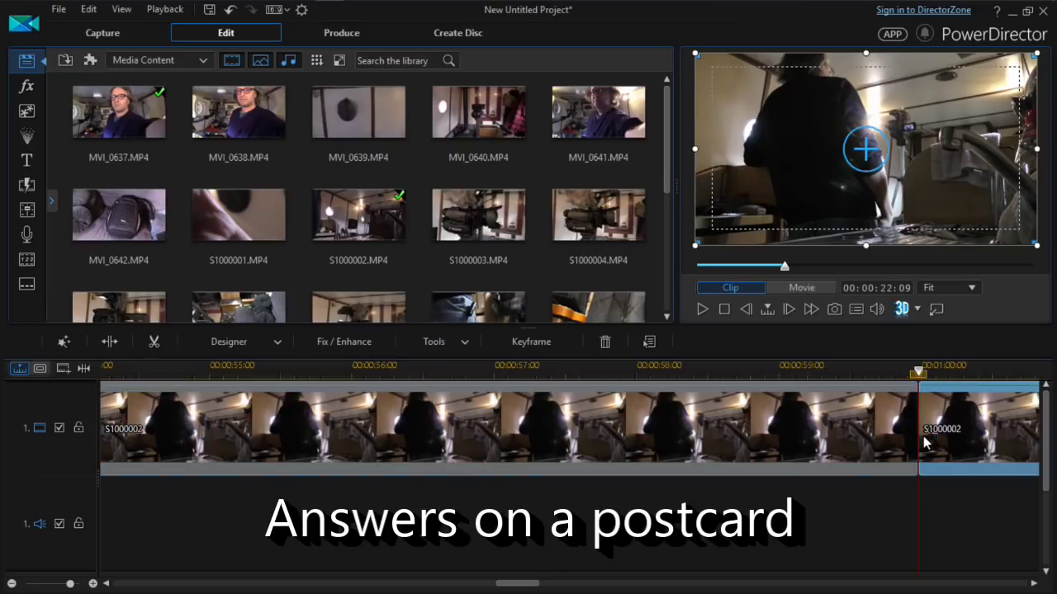
left_click(861, 433)
key("Delete")
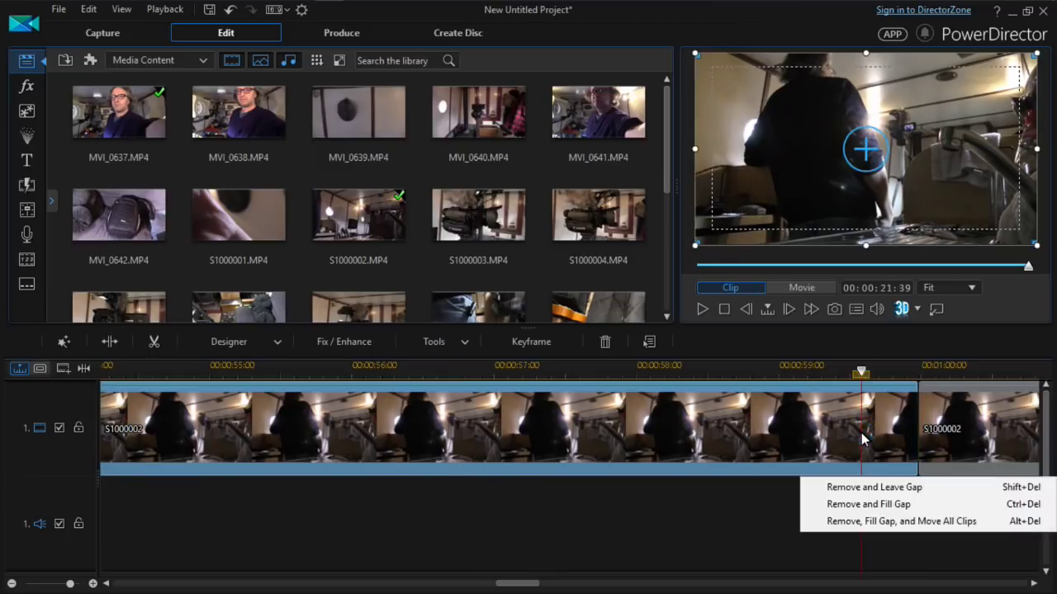
left_click(901, 487)
key("Delete")
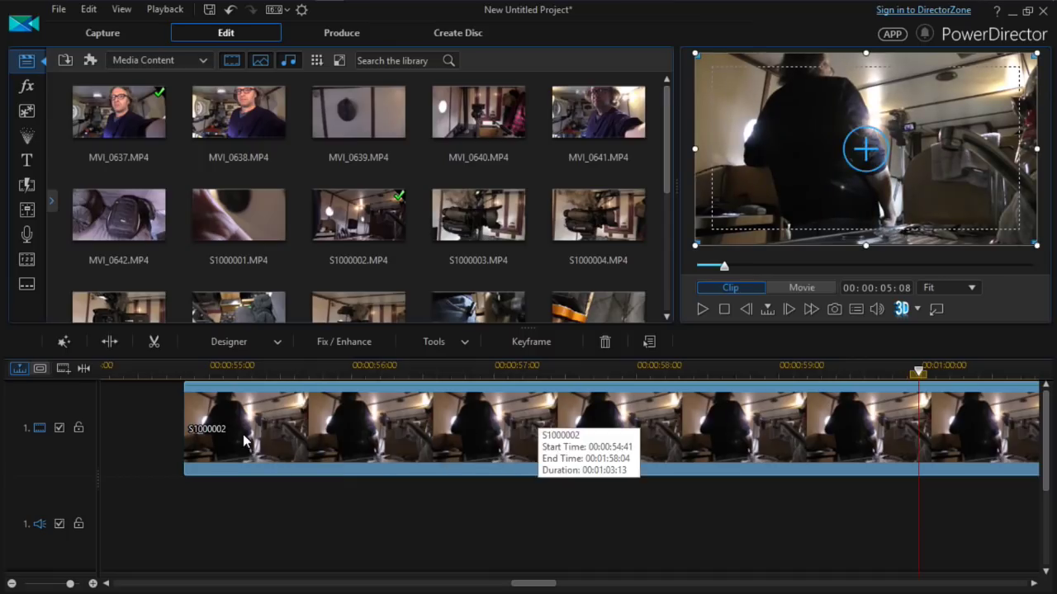
- Shorten the remaining S1000002 clip to 00:00:04:02 and move it onto video track 2, starting at about 26.5 seconds
left_click_drag(273, 437, 324, 438)
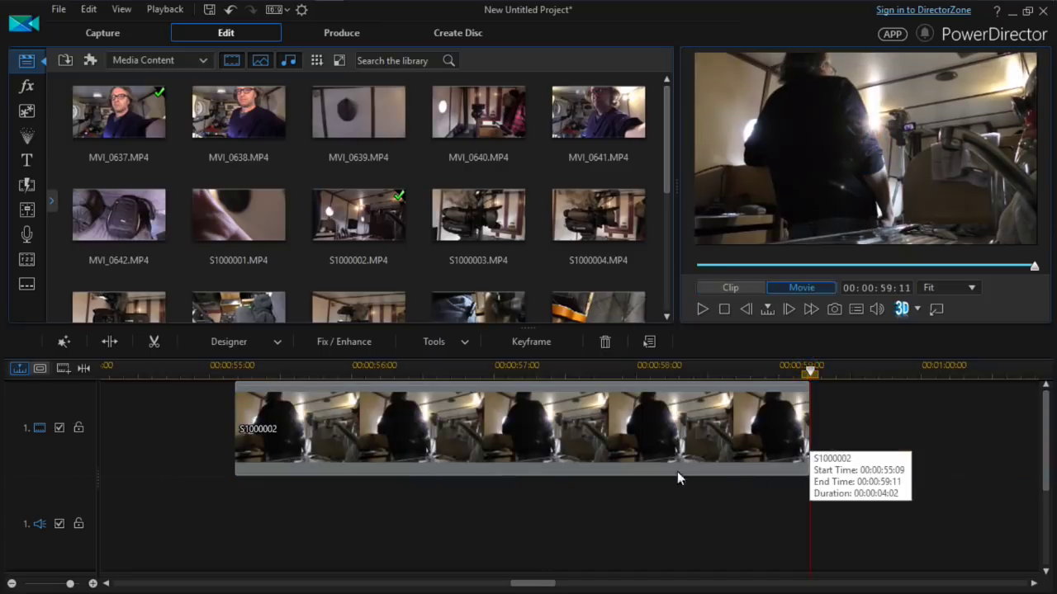
left_click_drag(573, 432, 407, 430)
left_click_drag(1, 426, 0, 425)
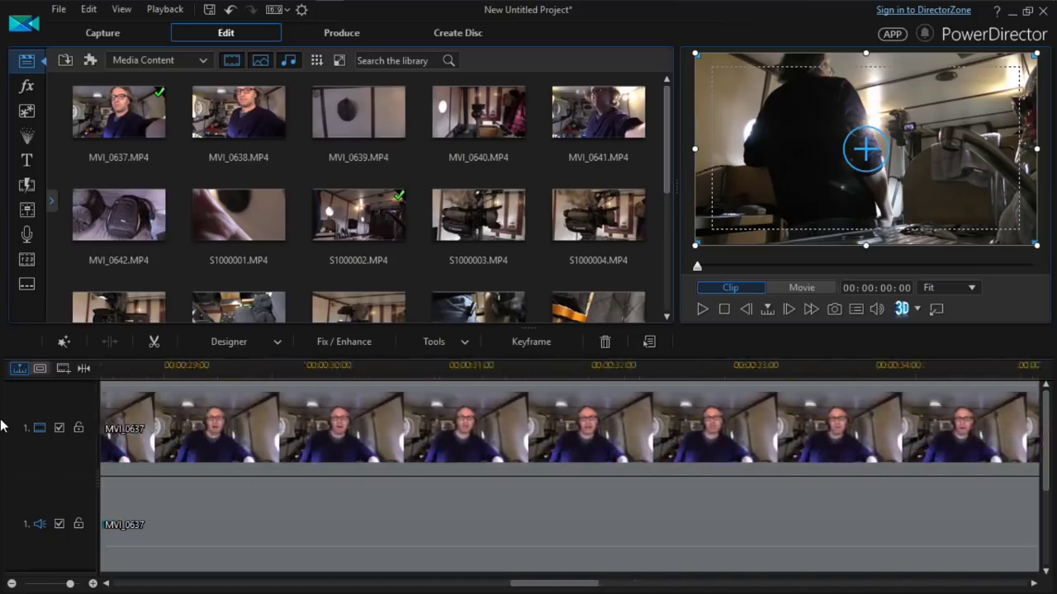
scroll(404, 528, "down", 2)
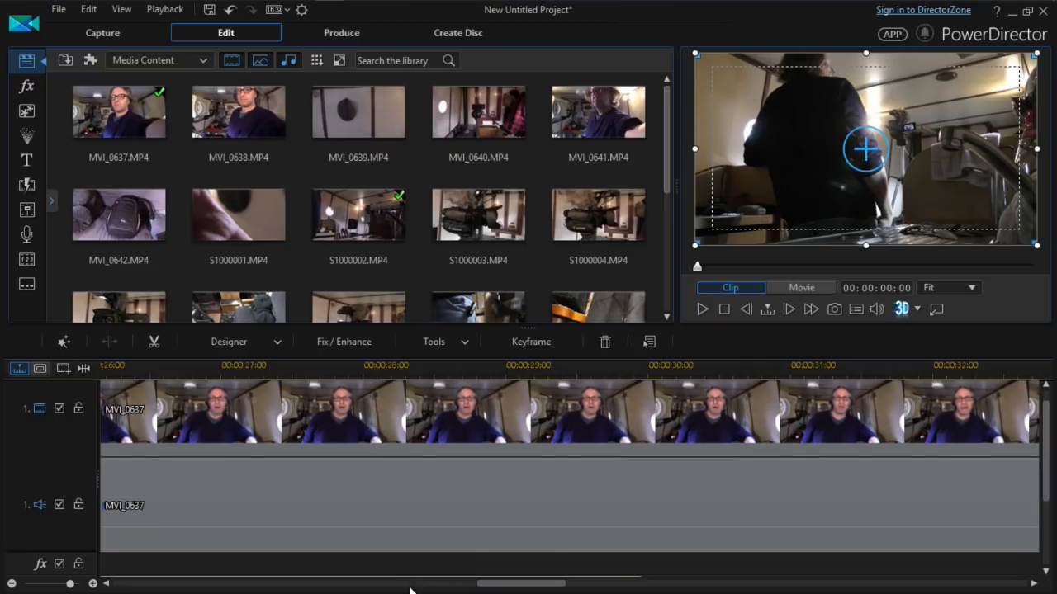
scroll(462, 569, "down", 1)
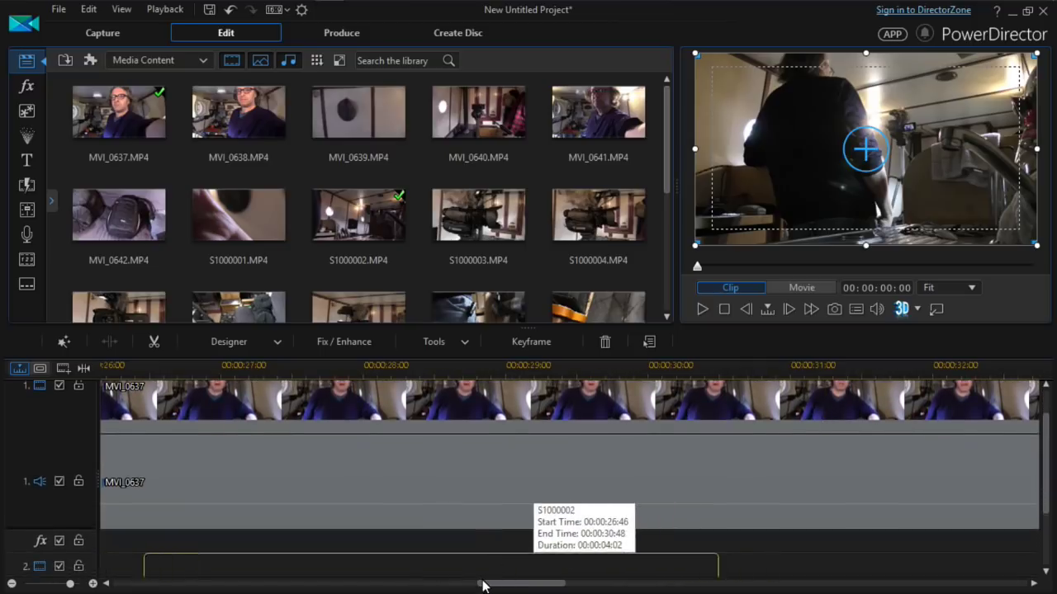
scroll(460, 557, "down", 1)
left_click_drag(460, 557, 461, 557)
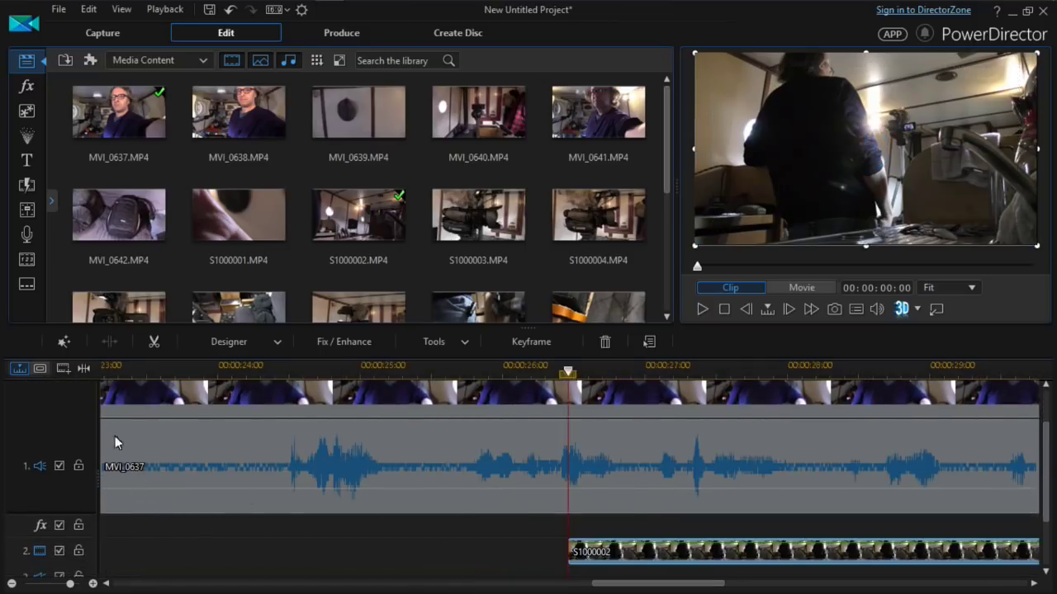
- Play the movie from 00:00:23:13 towards the overlay and select clip S1000002 on video track 2
left_click(113, 368)
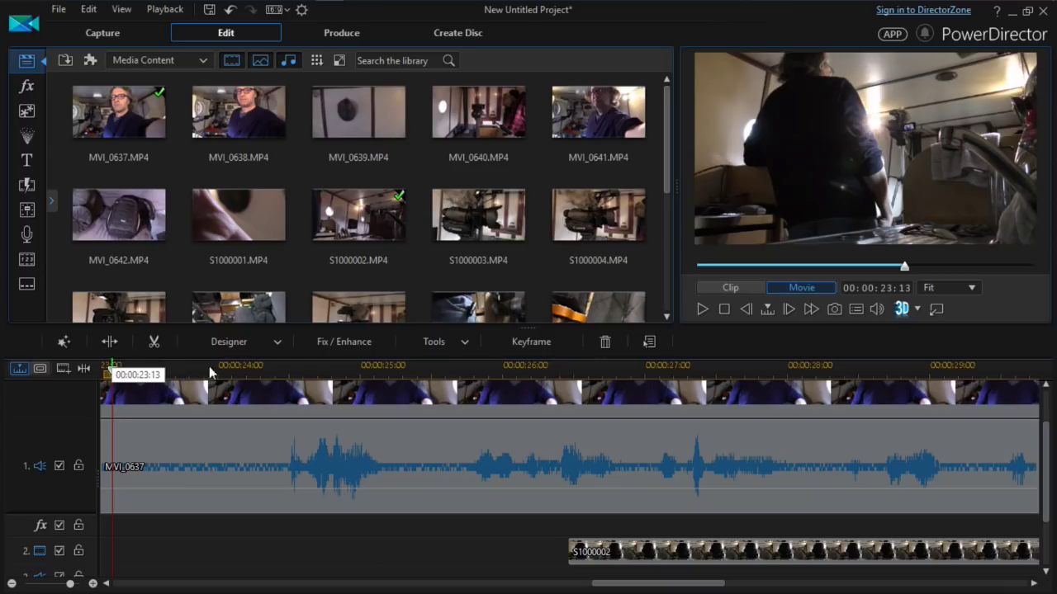
key("space")
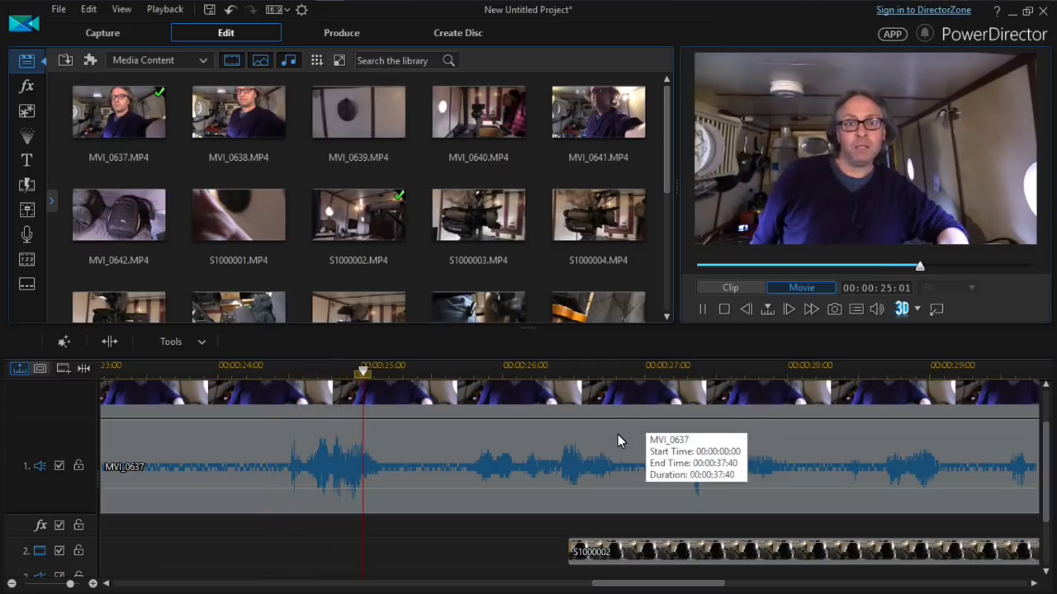
left_click(706, 552)
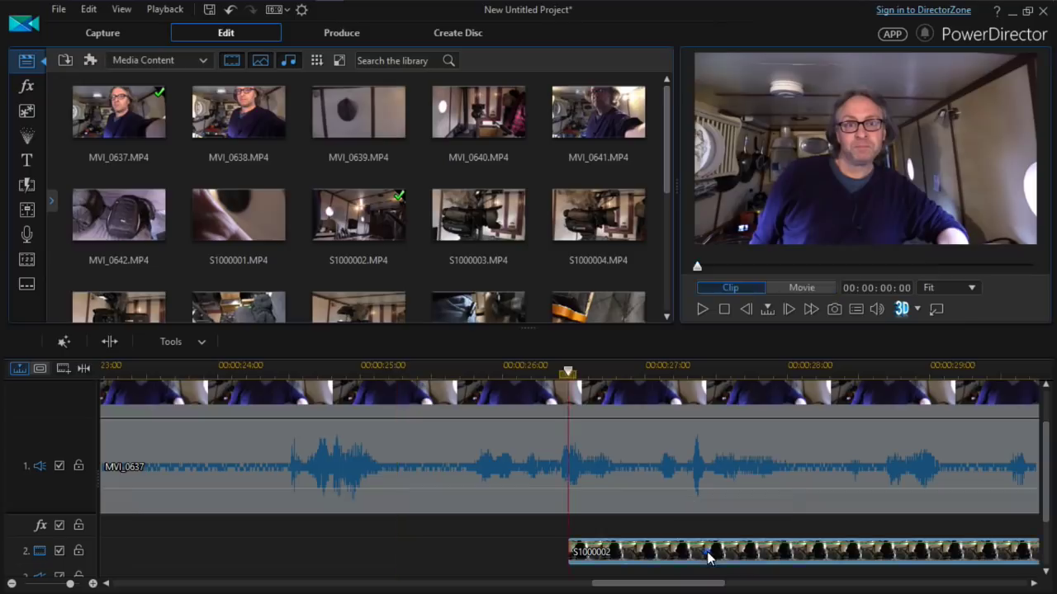
- Move clip S1000002 to start at 00:00:26:49 and place it on video track 1, overwriting that part of MVI_0637
left_click_drag(775, 546, 780, 545)
left_click(696, 544)
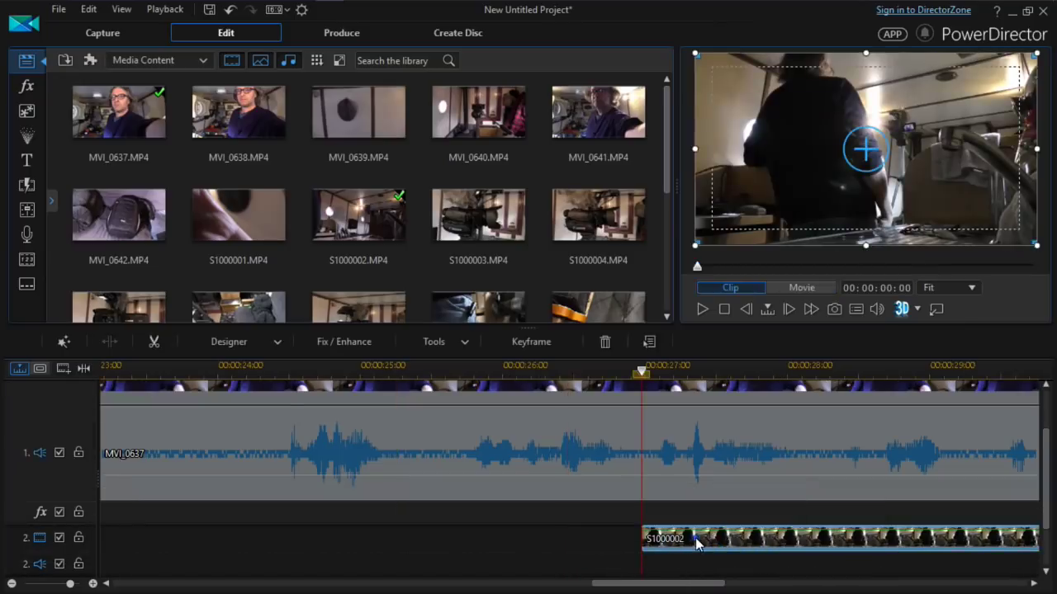
scroll(695, 370, "up", 3)
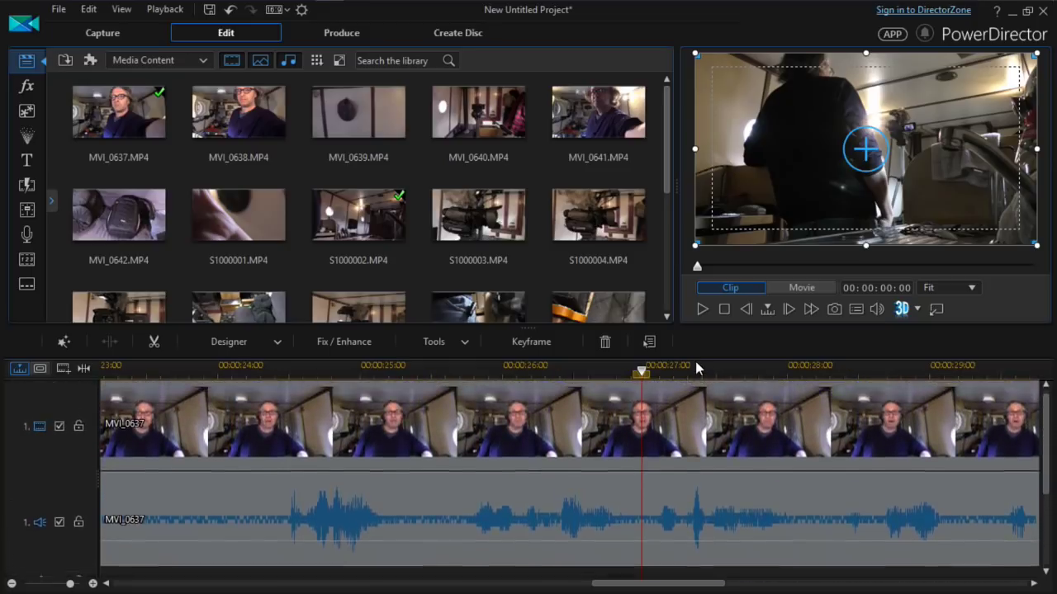
left_click(693, 415)
left_click_drag(694, 416, 693, 417)
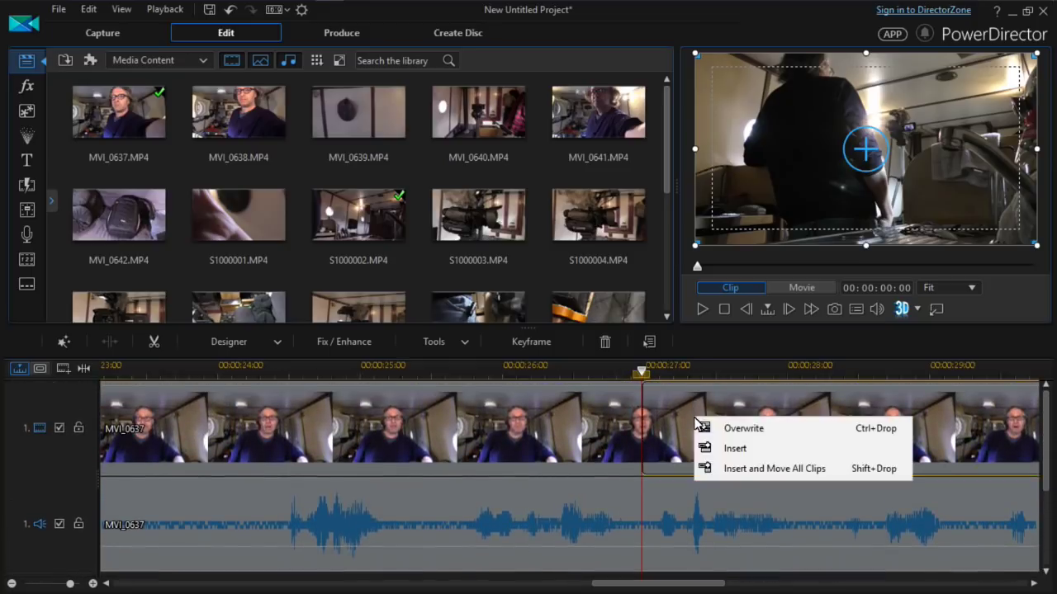
left_click(731, 428)
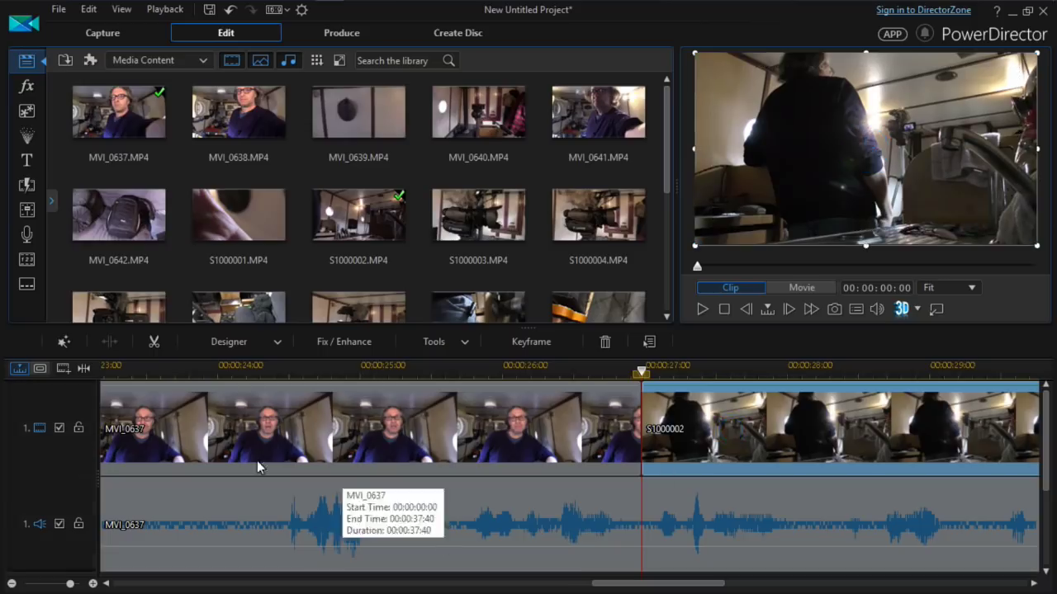
- Play the movie from 00:00:24:12 through the cut into S1000002 and stop at 00:00:30:02
left_click_drag(238, 367, 245, 372)
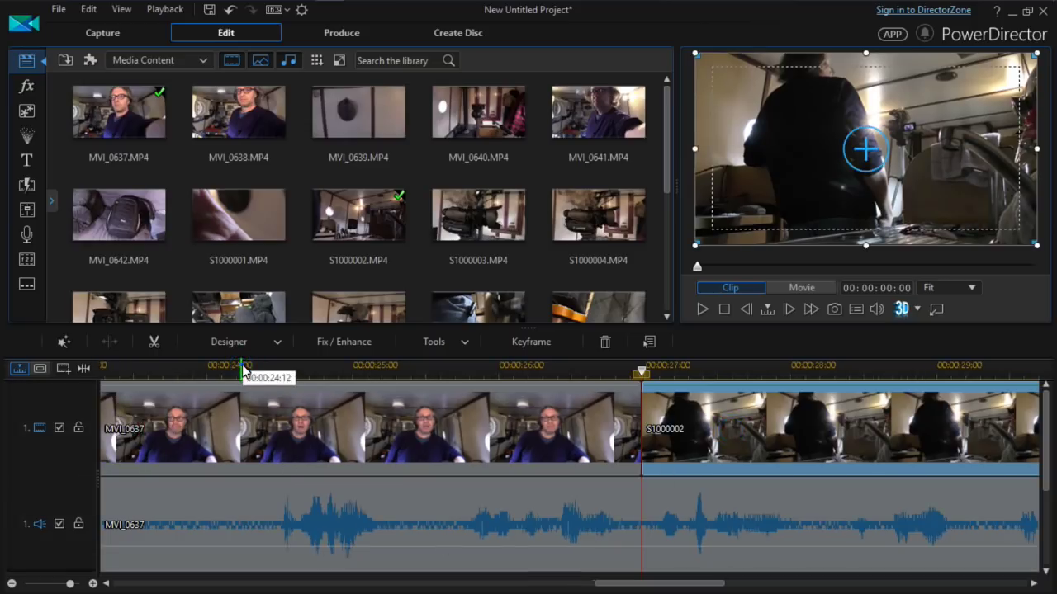
left_click(244, 371)
key("space")
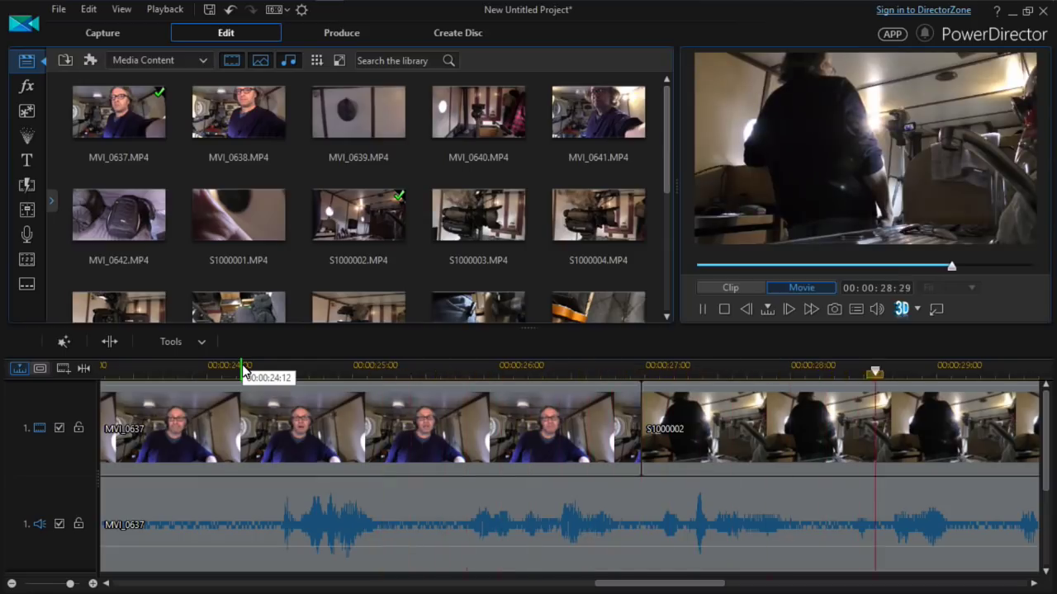
key("space")
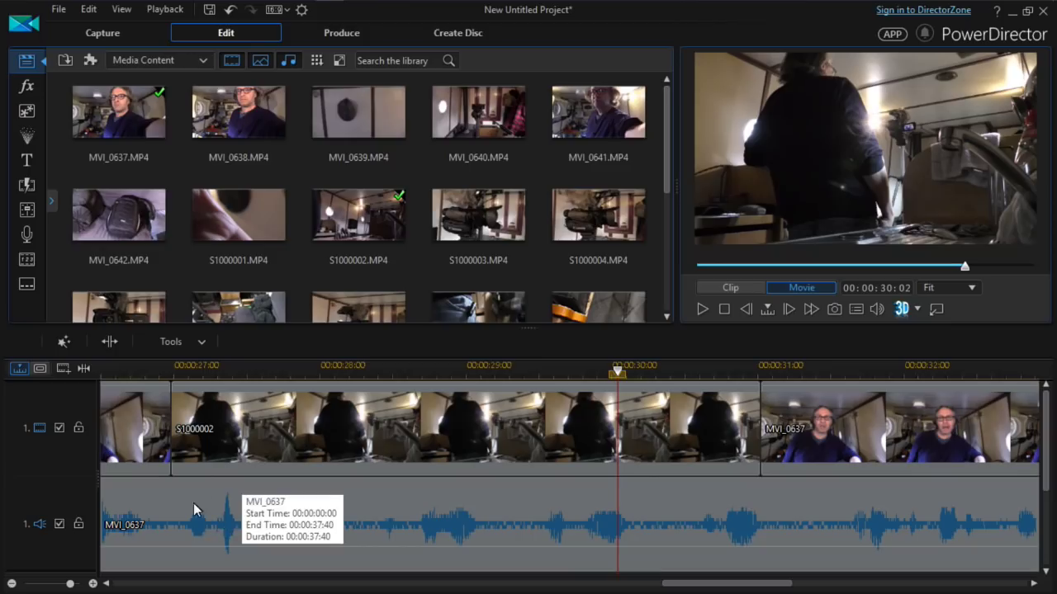
- Shift S1000002 to start at 00:00:28:11 with overwrite and extend the preceding MVI_0637 video to meet it
left_click(106, 584)
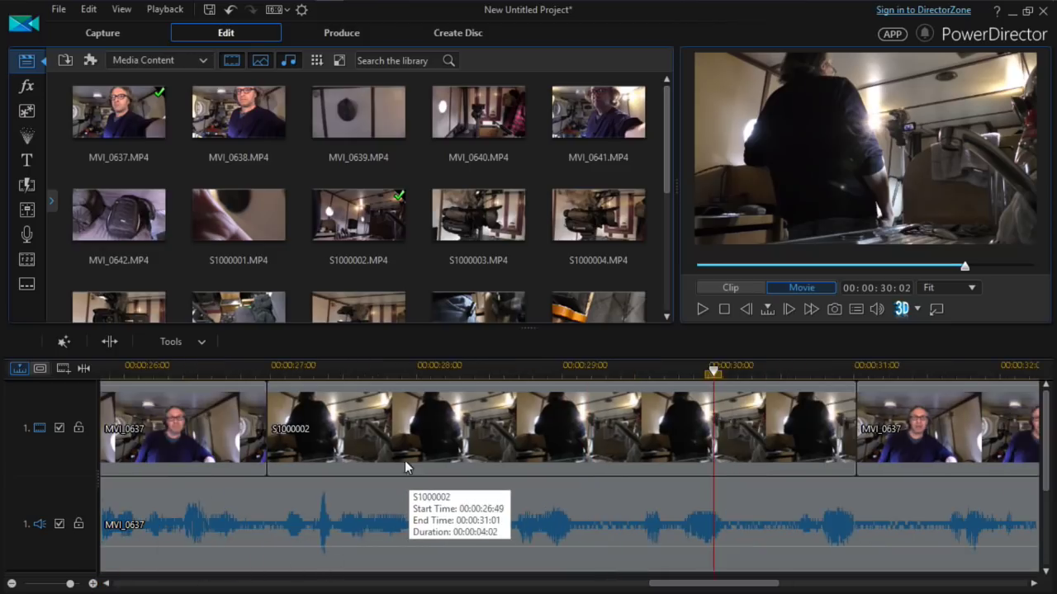
left_click_drag(365, 432, 552, 432)
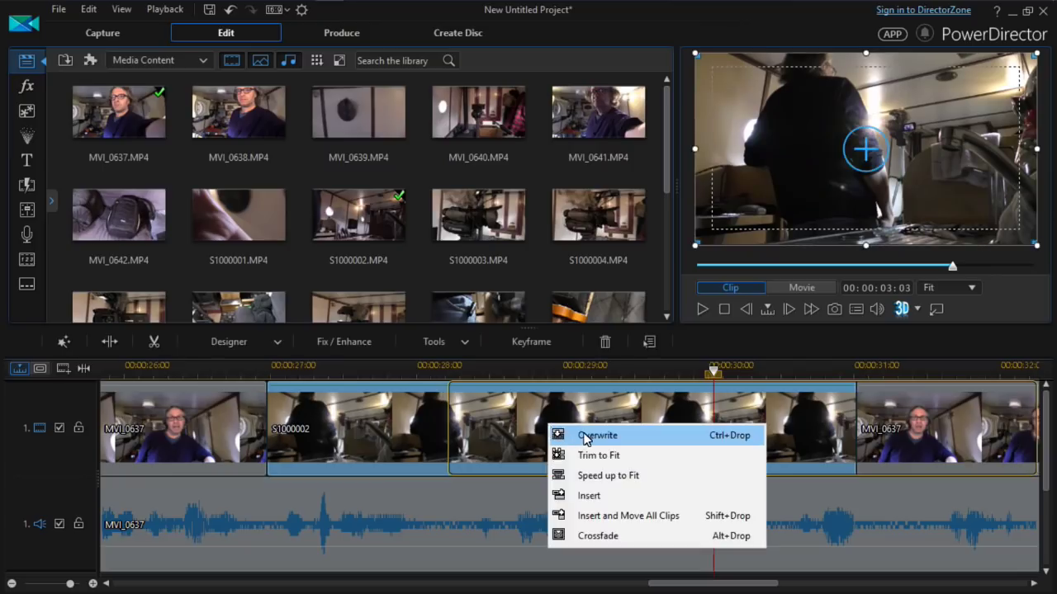
left_click(588, 435)
left_click(221, 429)
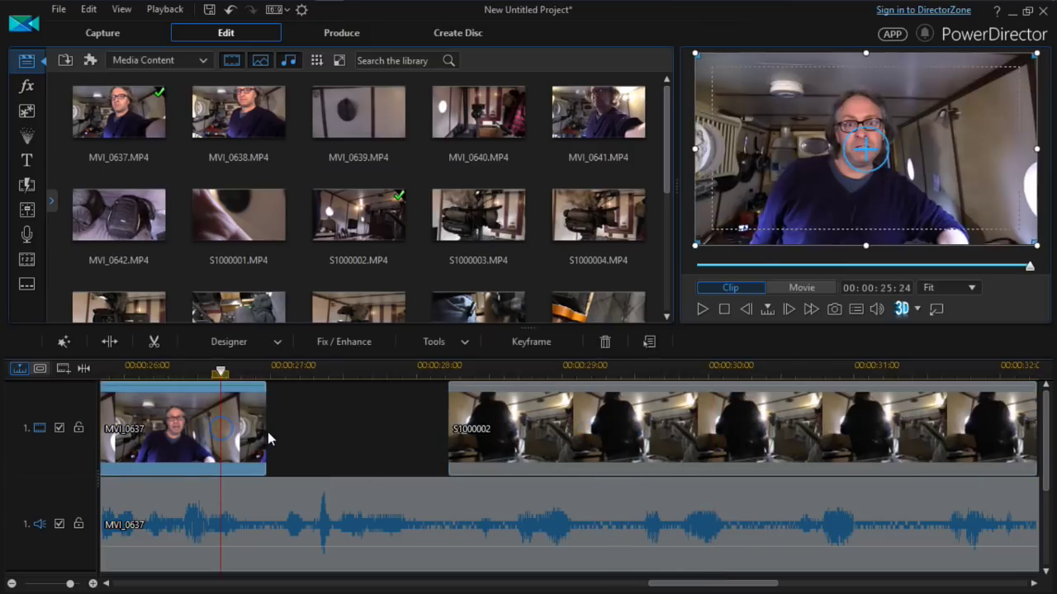
left_click_drag(268, 431, 451, 429)
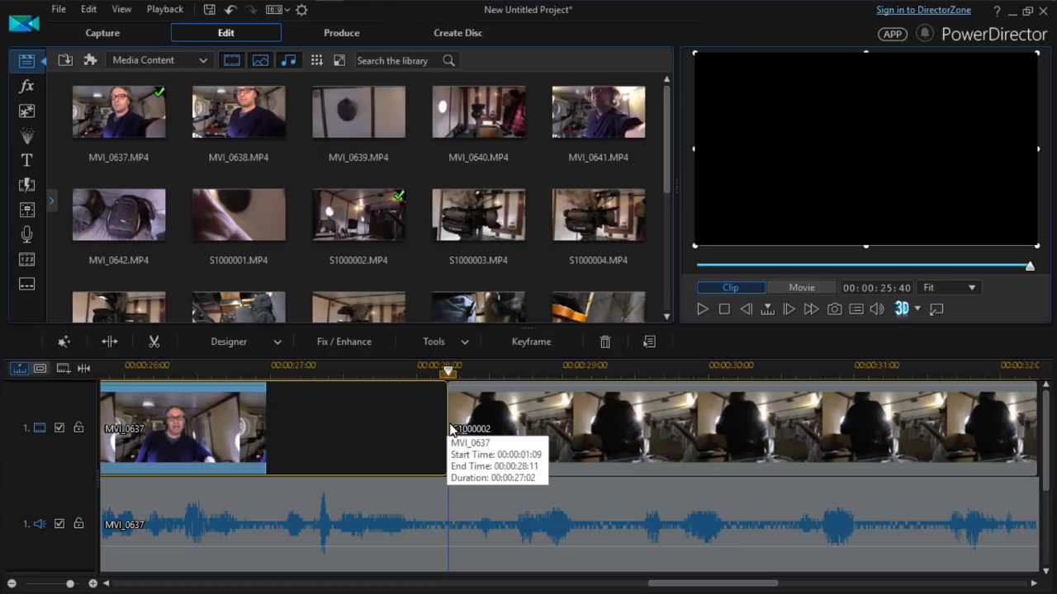
left_click_drag(565, 492, 565, 493)
- Play the movie from 00:00:26:17 through the S1000002 cutaway into the following MVI_0637 clip
left_click(175, 368)
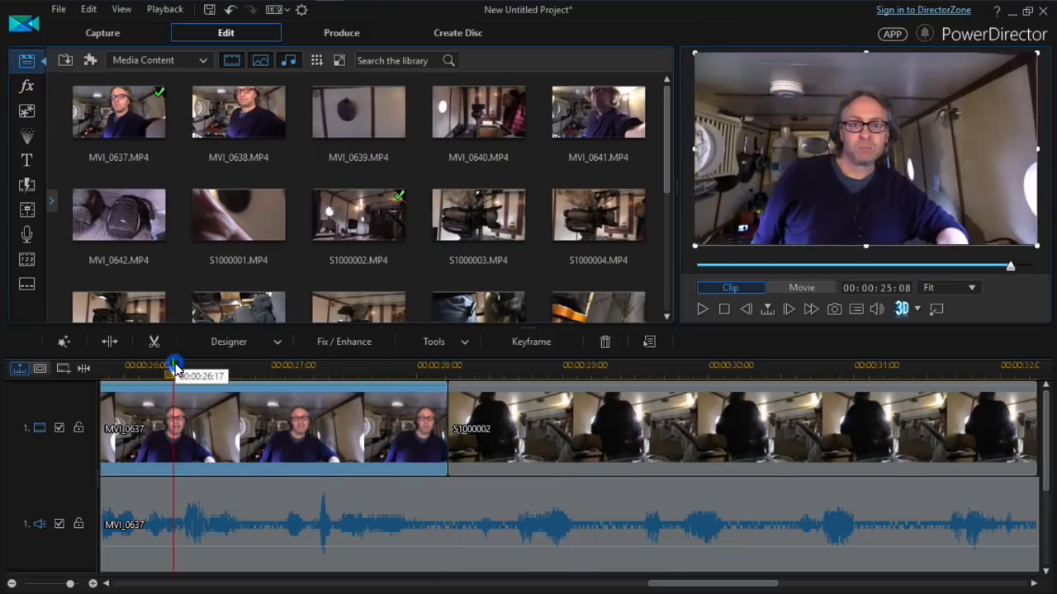
key("space")
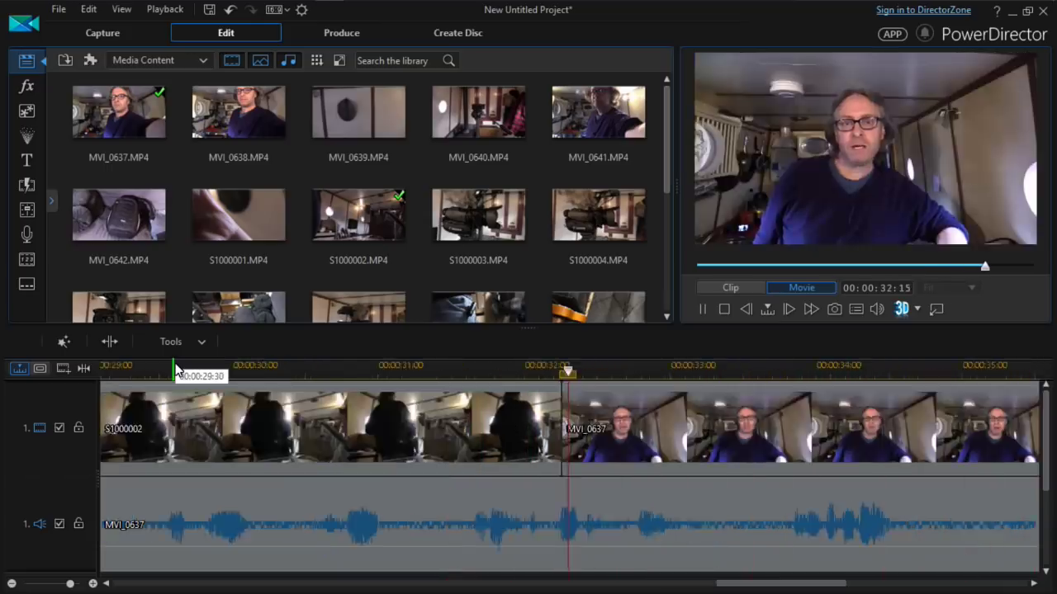
- Shorten the end of S1000002 to 00:00:31:14 and extend the start of the following MVI_0637 video back to meet it
left_click(515, 438)
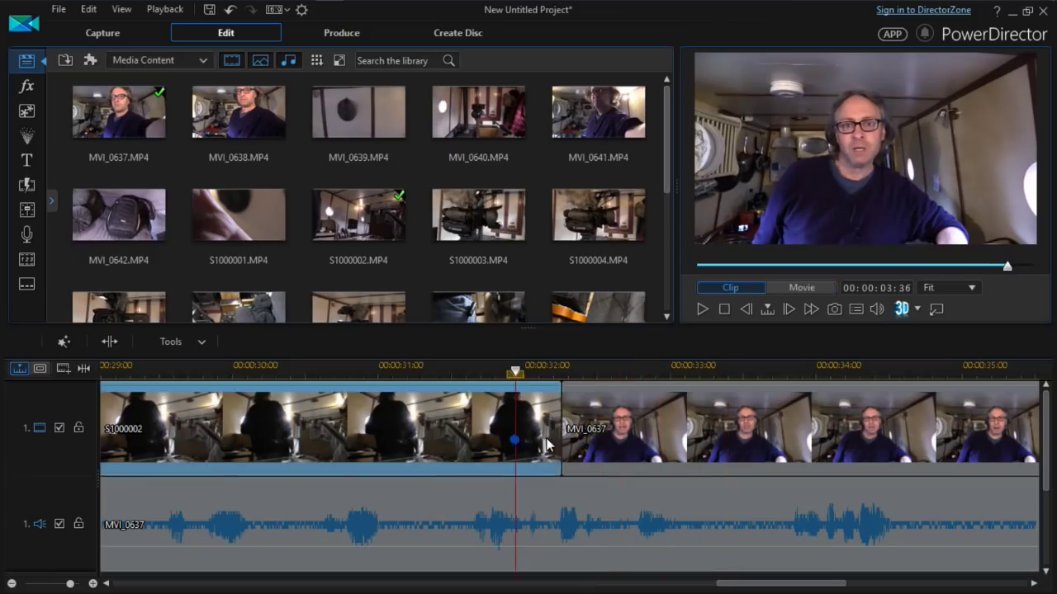
left_click_drag(560, 441, 420, 454)
left_click(457, 452)
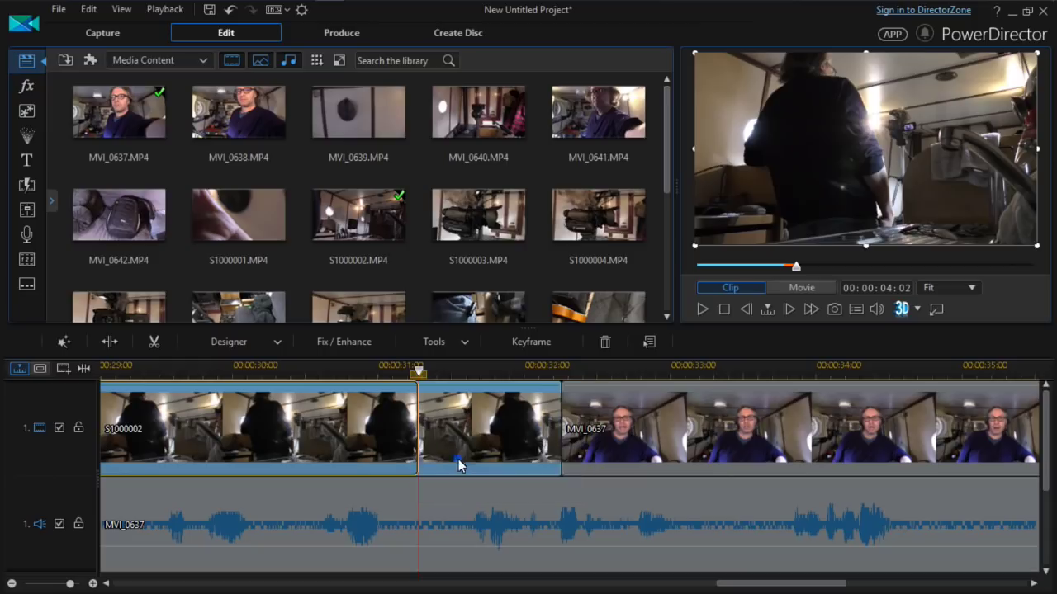
left_click(578, 450)
left_click_drag(578, 450, 421, 460)
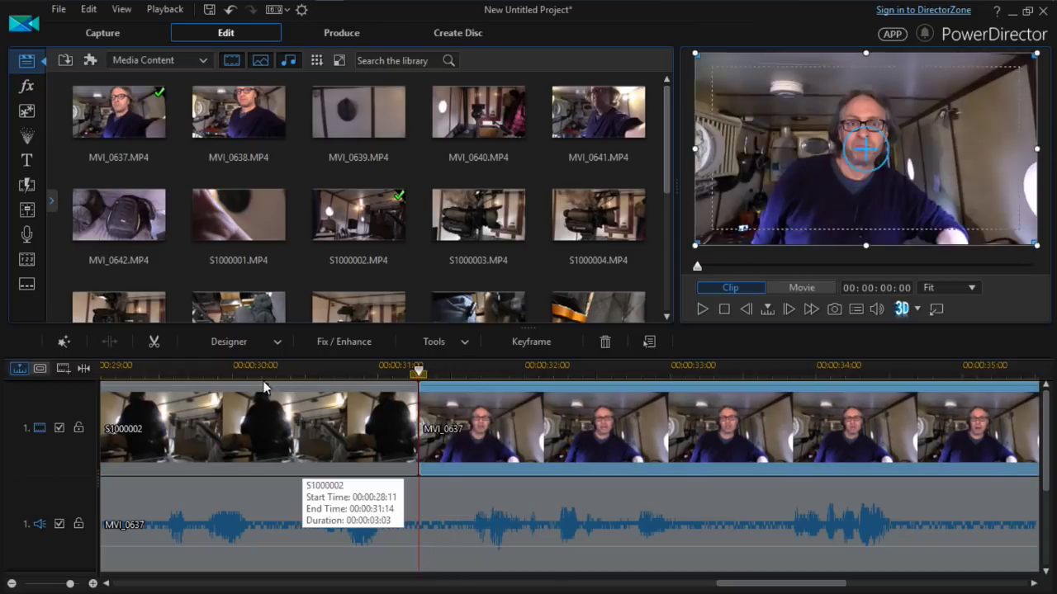
- Play the movie from about 00:00:30:00 across the cut back to MVI_0637 and stop at 00:00:34:44
left_click(262, 368)
key("space")
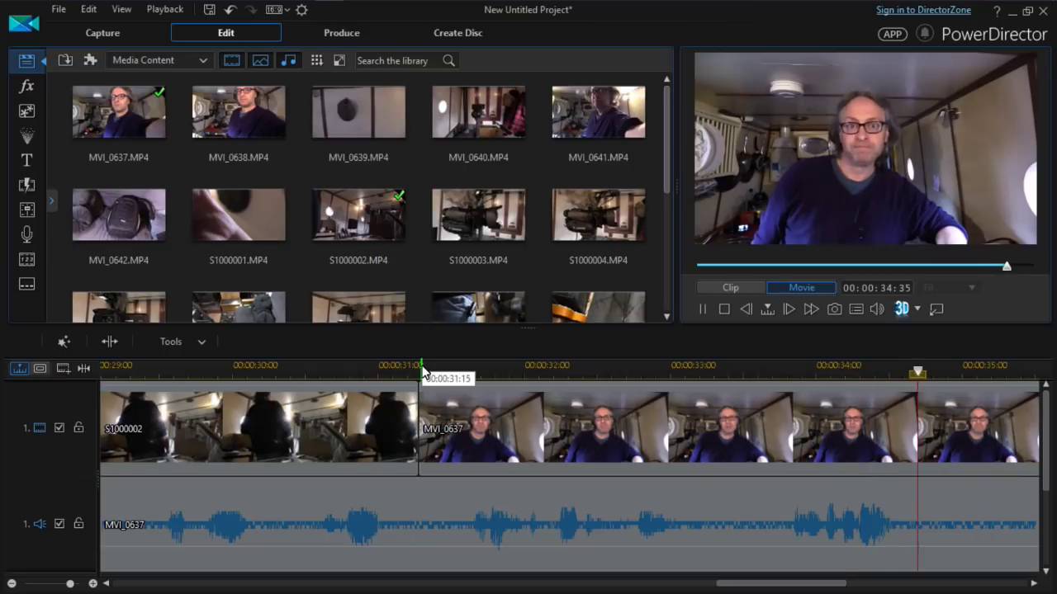
left_click_drag(771, 585, 856, 587)
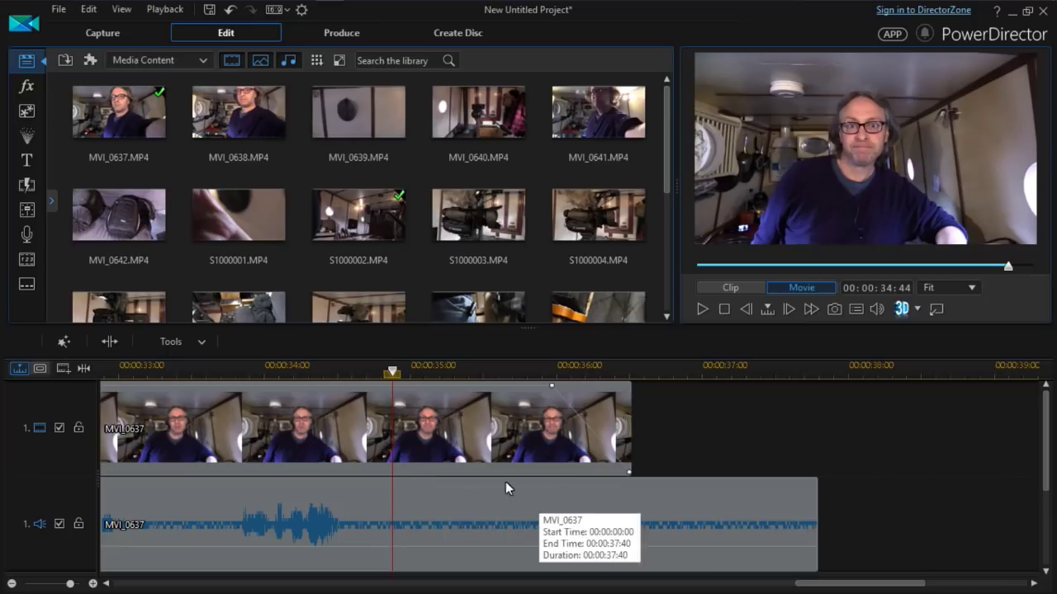